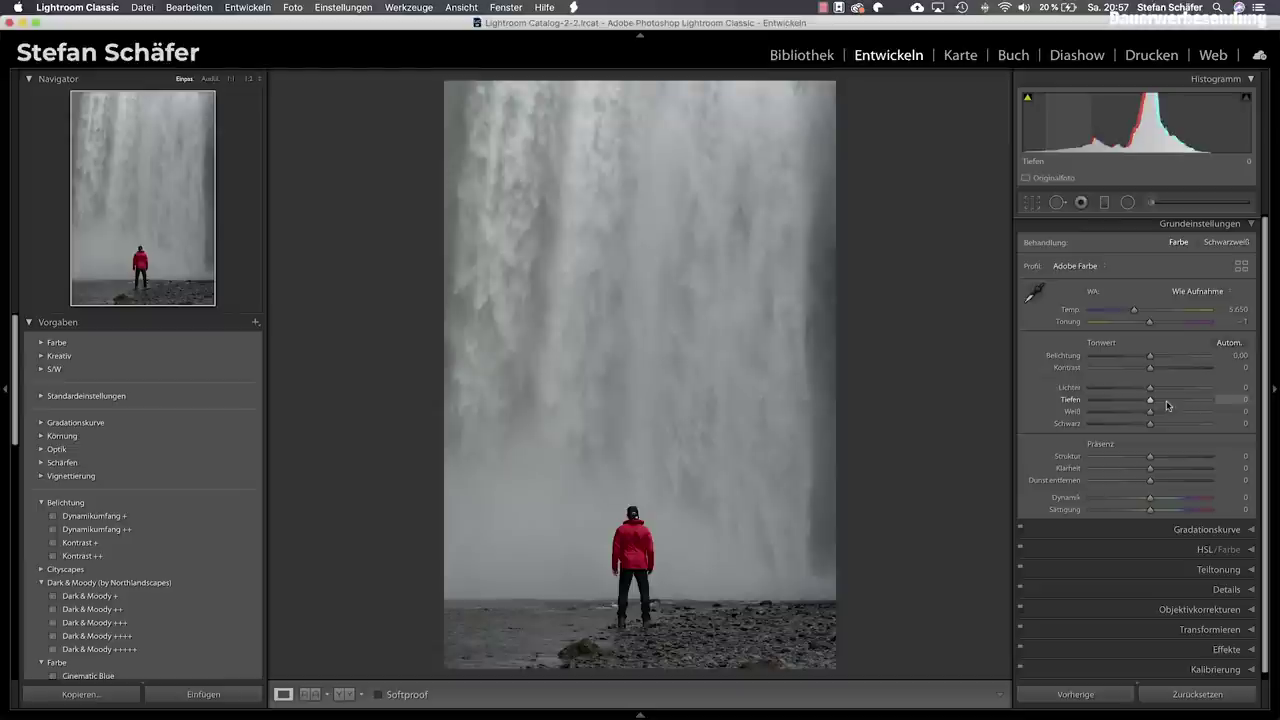
Lift shadows to +40 and pull highlights down to −60
{"action": "left_click_drag", "start_coordinate": [1150, 404], "coordinate": [1183, 402]}
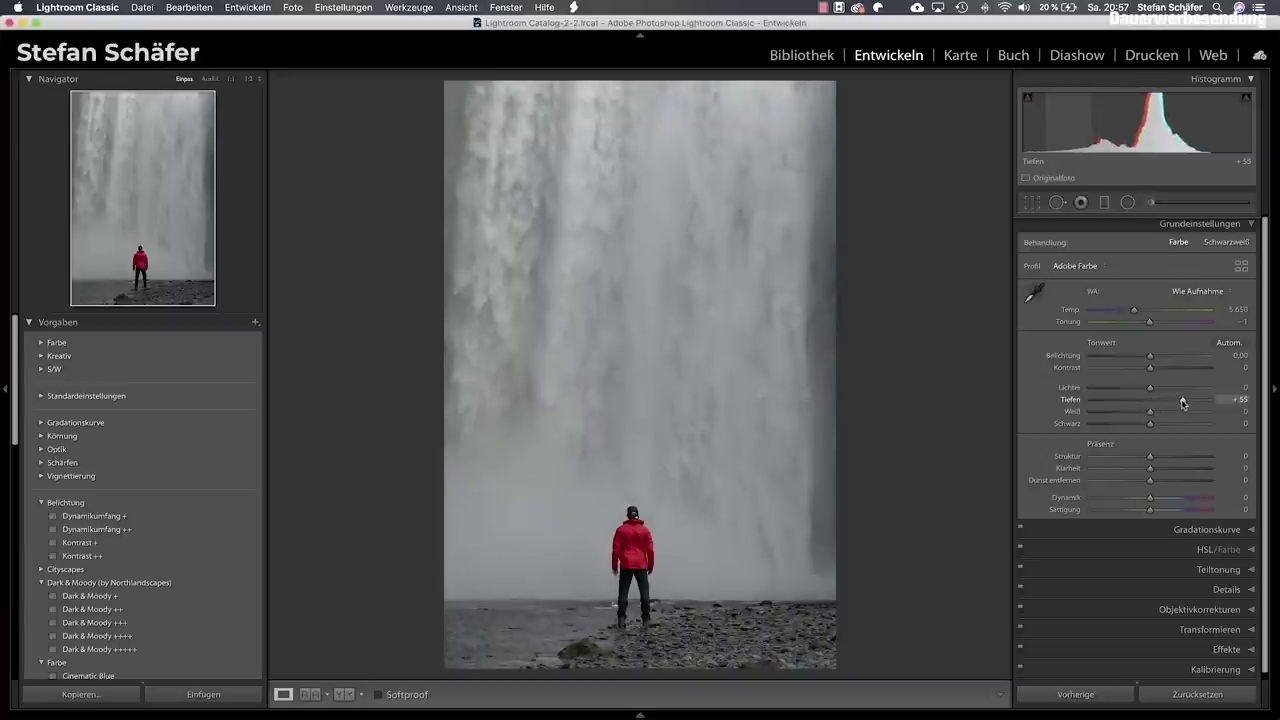
{"action": "left_click_drag", "start_coordinate": [1181, 402], "coordinate": [1175, 403]}
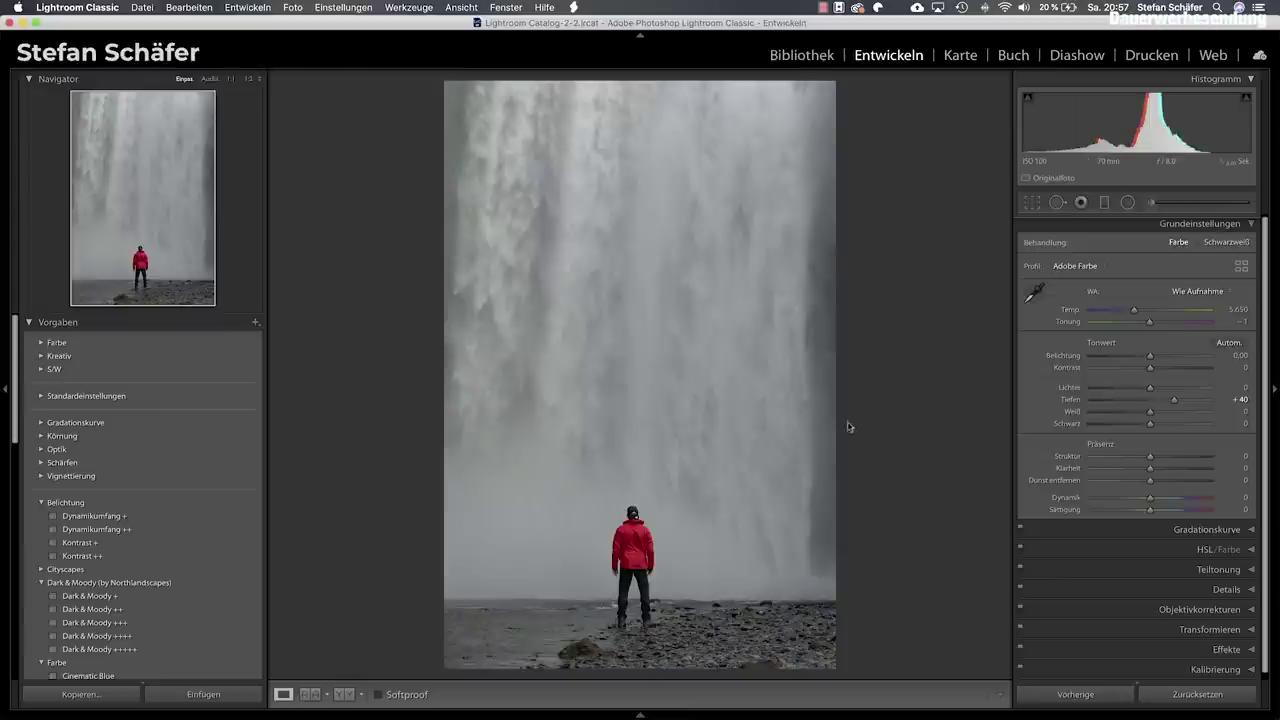
{"action": "left_click_drag", "start_coordinate": [1152, 392], "coordinate": [1117, 392]}
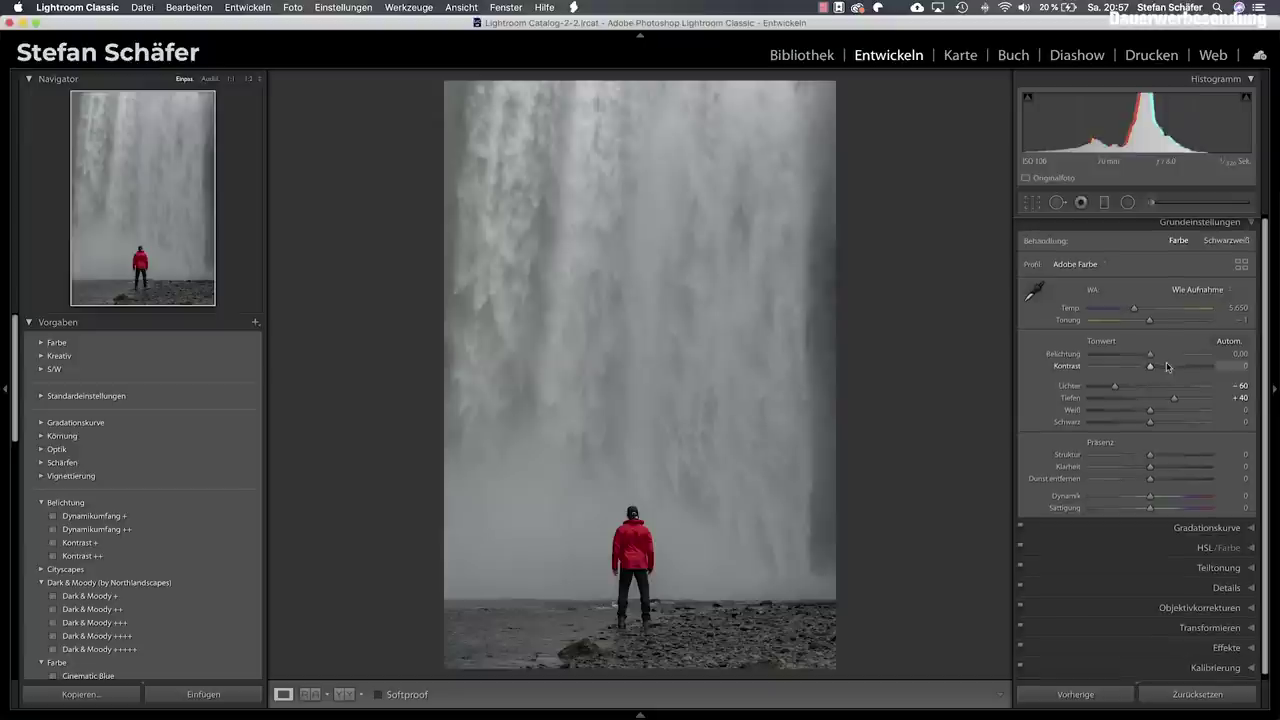
Set exposure +0.10, contrast +30, dehaze +10 and clarity +5
{"action": "left_click_drag", "start_coordinate": [1151, 357], "coordinate": [1153, 357]}
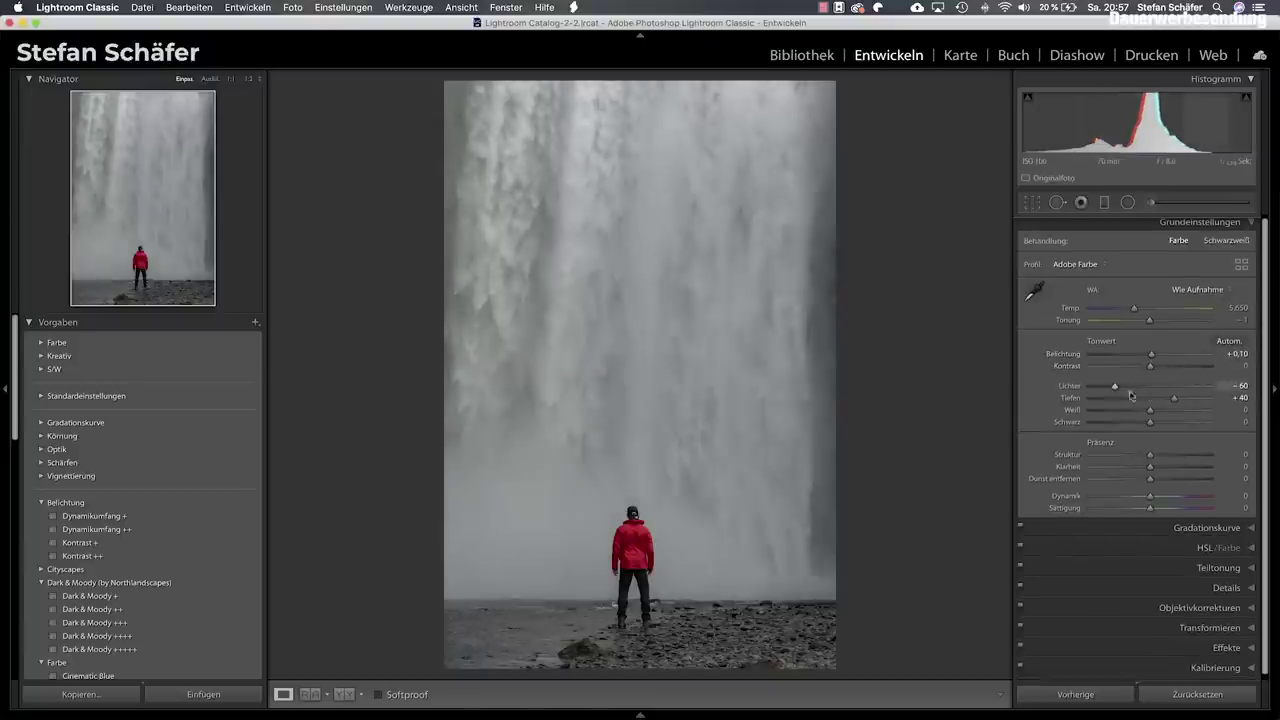
{"action": "left_click_drag", "start_coordinate": [1152, 367], "coordinate": [1171, 369]}
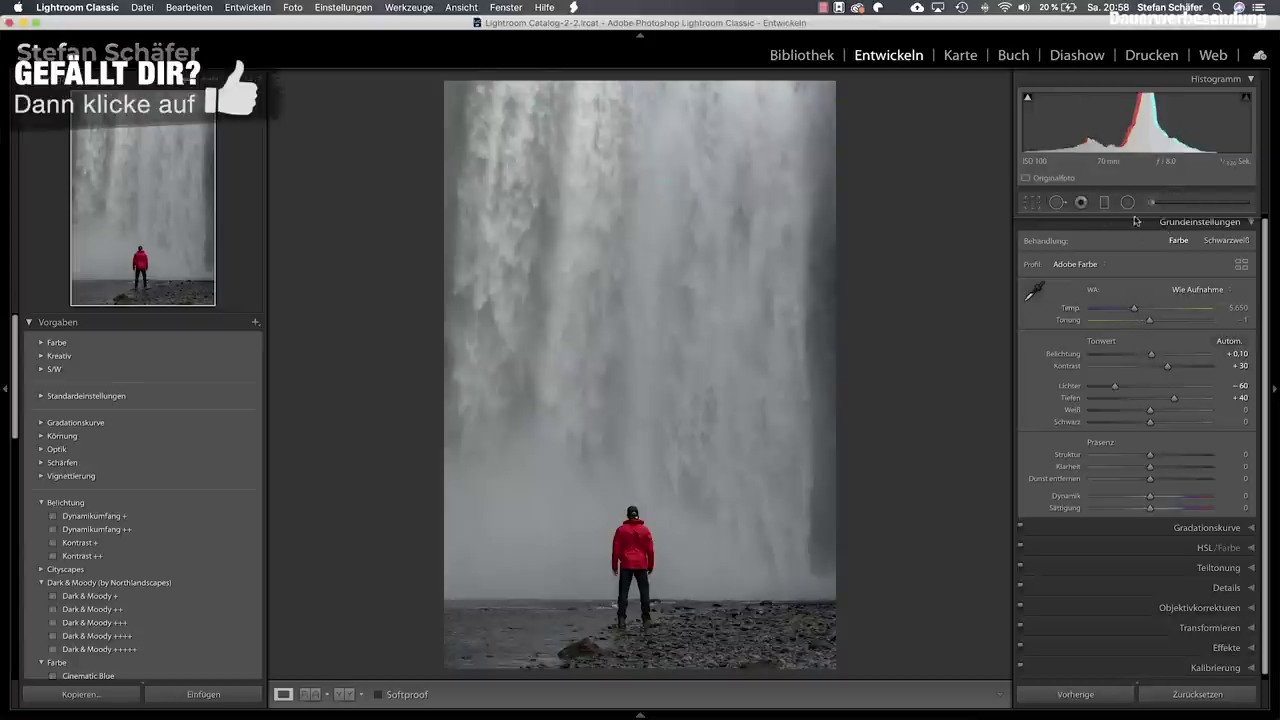
{"action": "scroll", "coordinate": [1147, 465], "scroll_direction": "down", "scroll_amount": 1}
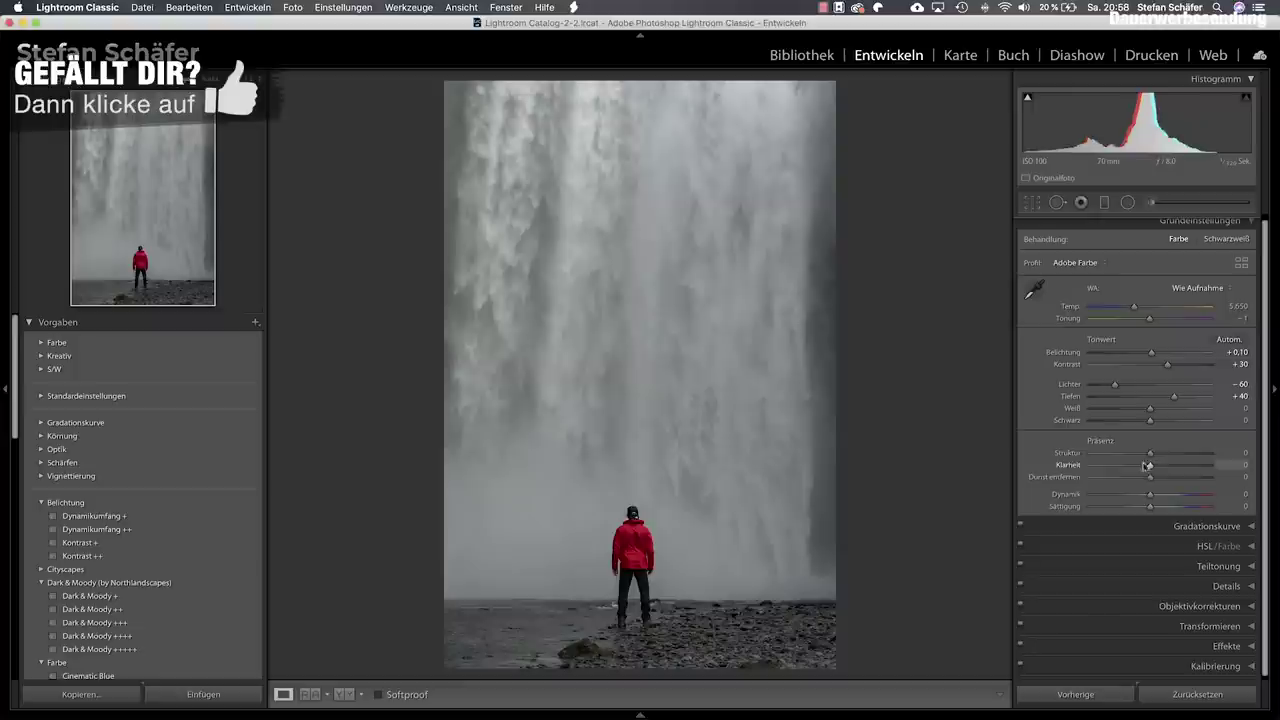
{"action": "left_click_drag", "start_coordinate": [1149, 479], "coordinate": [1156, 479]}
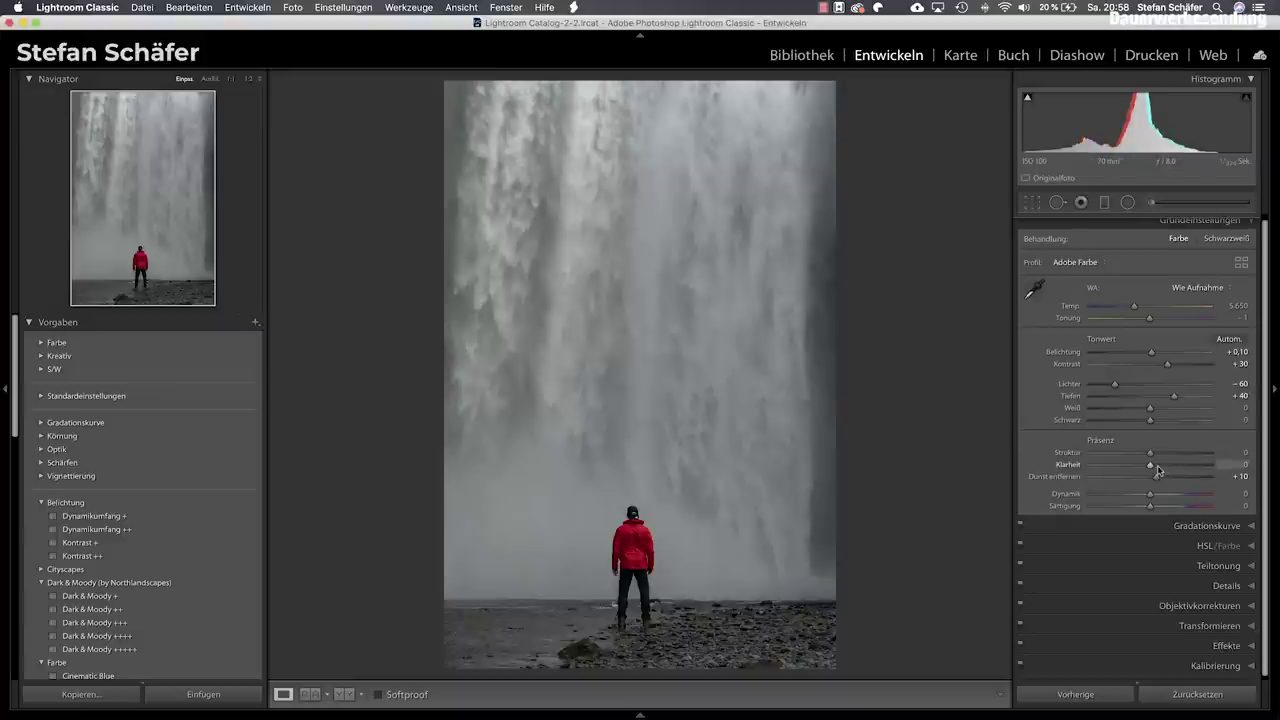
{"action": "left_click_drag", "start_coordinate": [1153, 467], "coordinate": [1154, 467]}
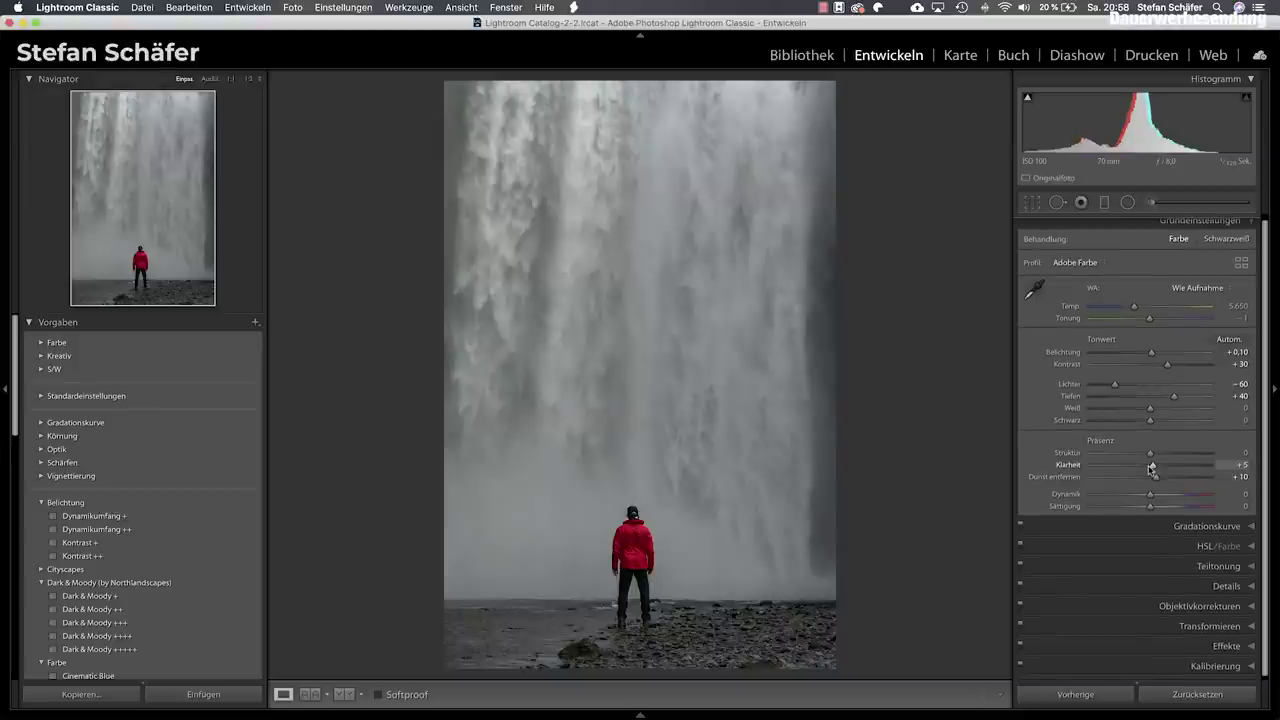
Set the calibration primary hues to blue −15, red +10 and green −20
{"action": "left_click", "coordinate": [1205, 666]}
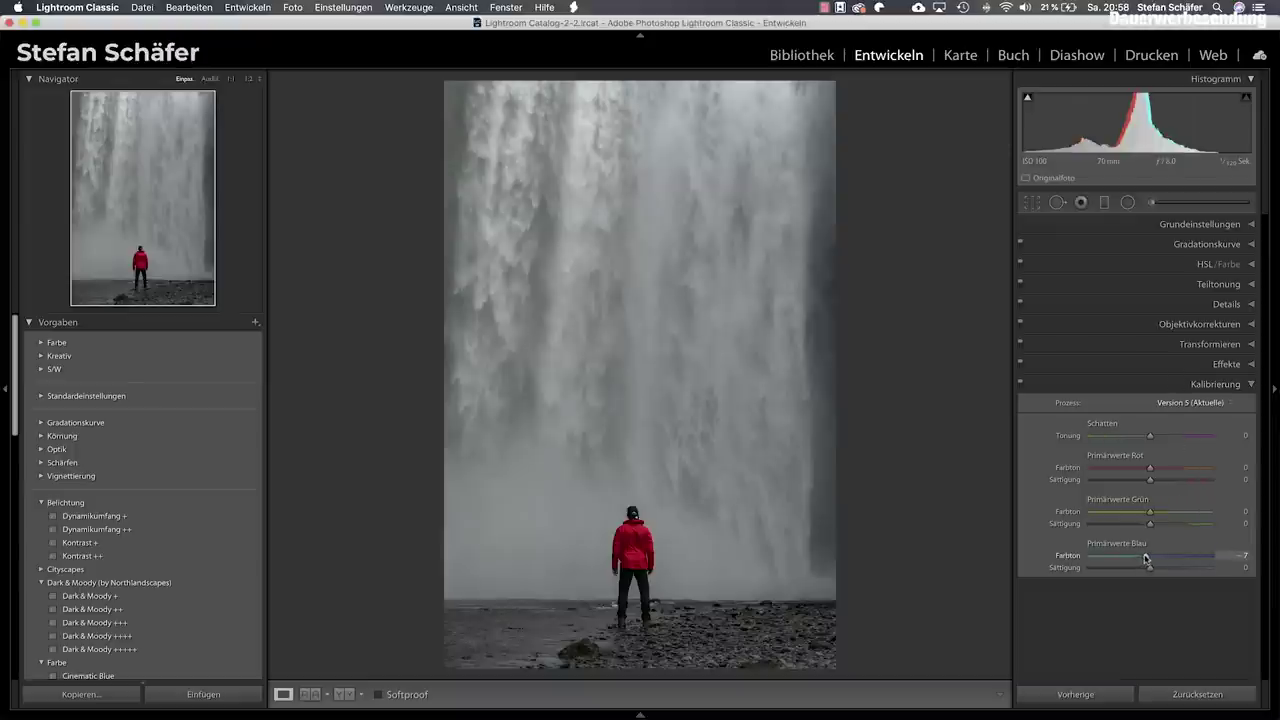
{"action": "mouse_move", "coordinate": [1145, 558]}
{"action": "left_mouse_down"}
{"action": "mouse_move", "coordinate": [1106, 558]}
{"action": "mouse_move", "coordinate": [1143, 560]}
{"action": "left_mouse_up"}
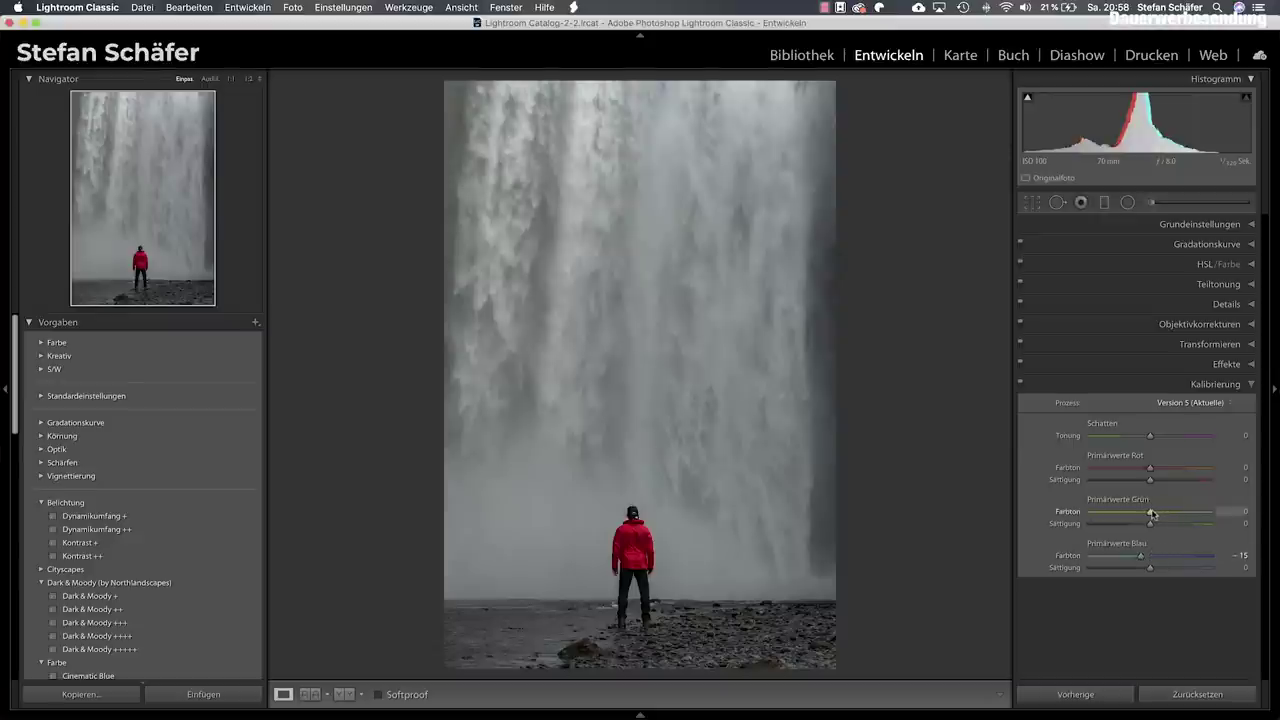
{"action": "left_click_drag", "start_coordinate": [1153, 473], "coordinate": [1157, 474]}
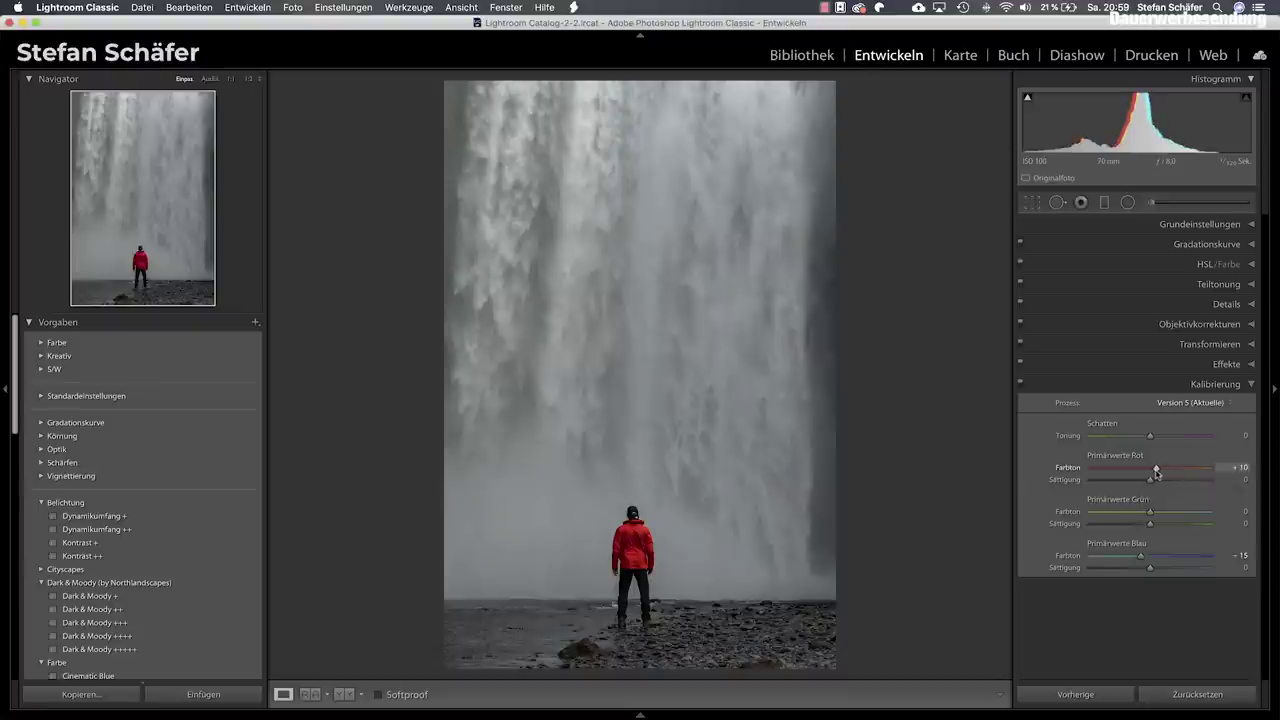
{"action": "mouse_move", "coordinate": [1150, 514]}
{"action": "left_mouse_down"}
{"action": "mouse_move", "coordinate": [1117, 515]}
{"action": "mouse_move", "coordinate": [1136, 517]}
{"action": "left_mouse_up"}
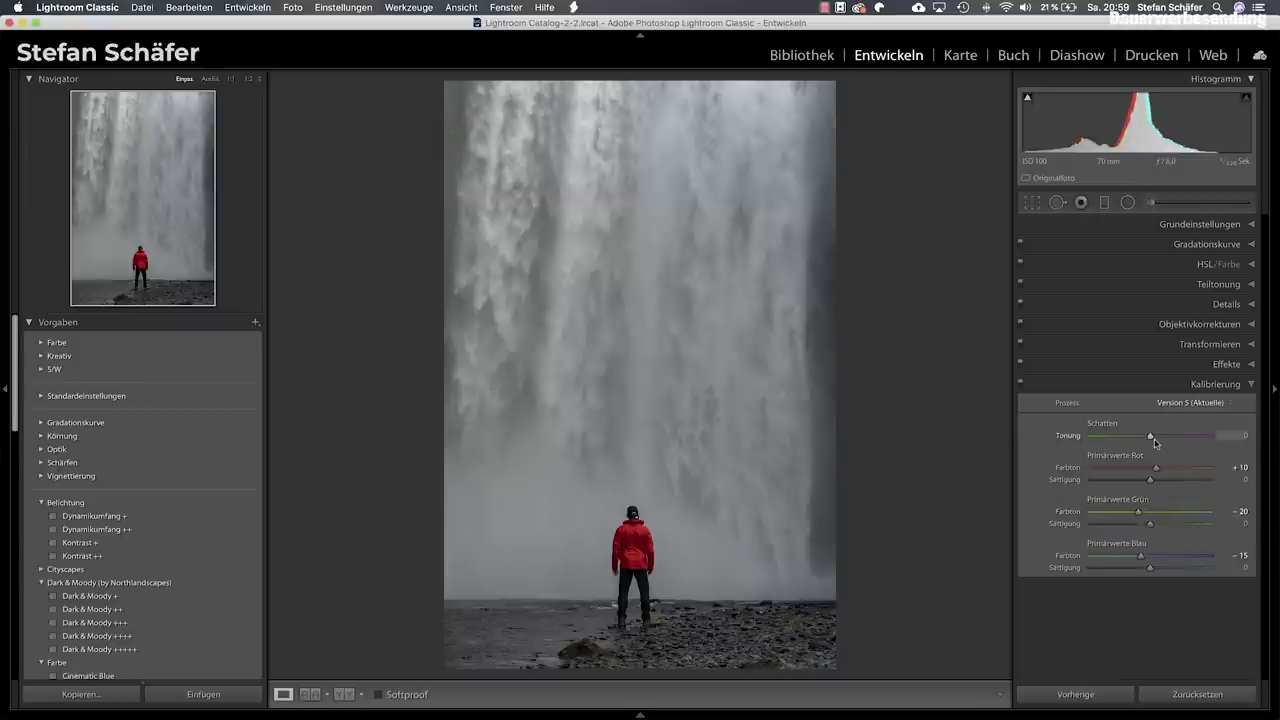
Set sharpening to amount 90, radius 0.8, detail 30 and masking 38, checking at 1:1 zoom
{"action": "left_click", "coordinate": [1222, 305]}
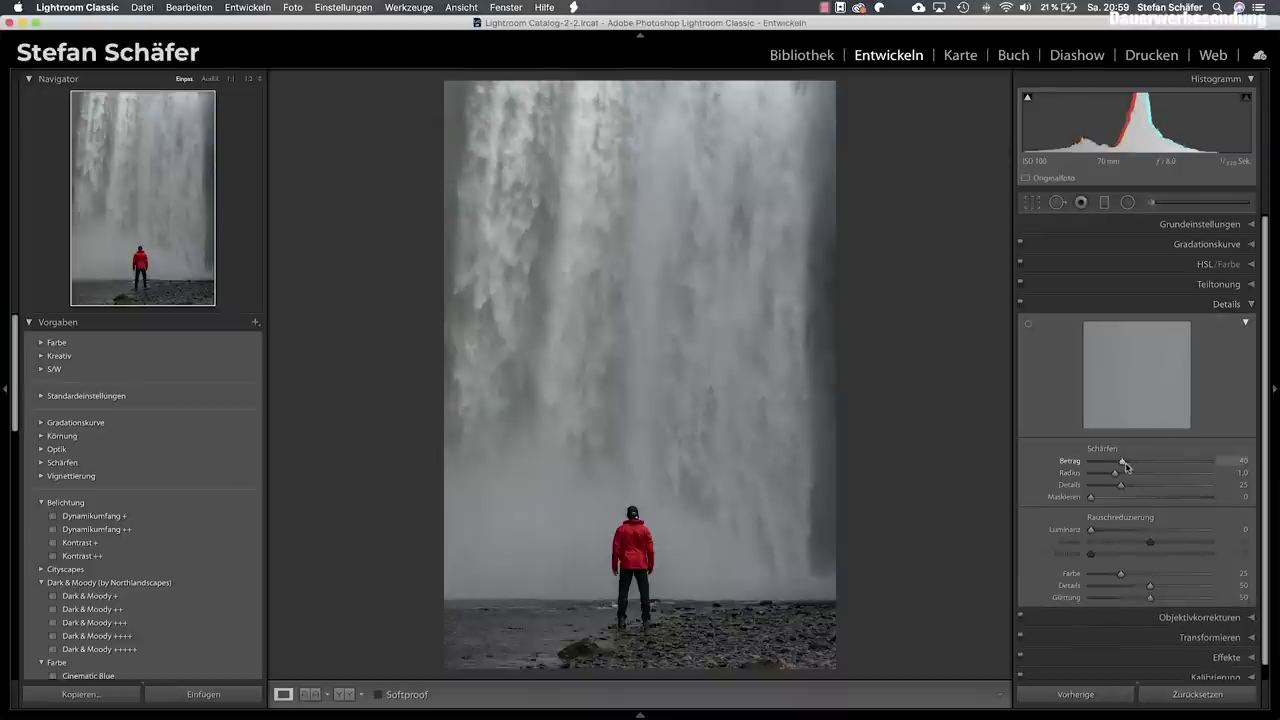
{"action": "left_click_drag", "start_coordinate": [1123, 463], "coordinate": [1160, 466]}
{"action": "left_click_drag", "start_coordinate": [1163, 466], "coordinate": [1164, 466]}
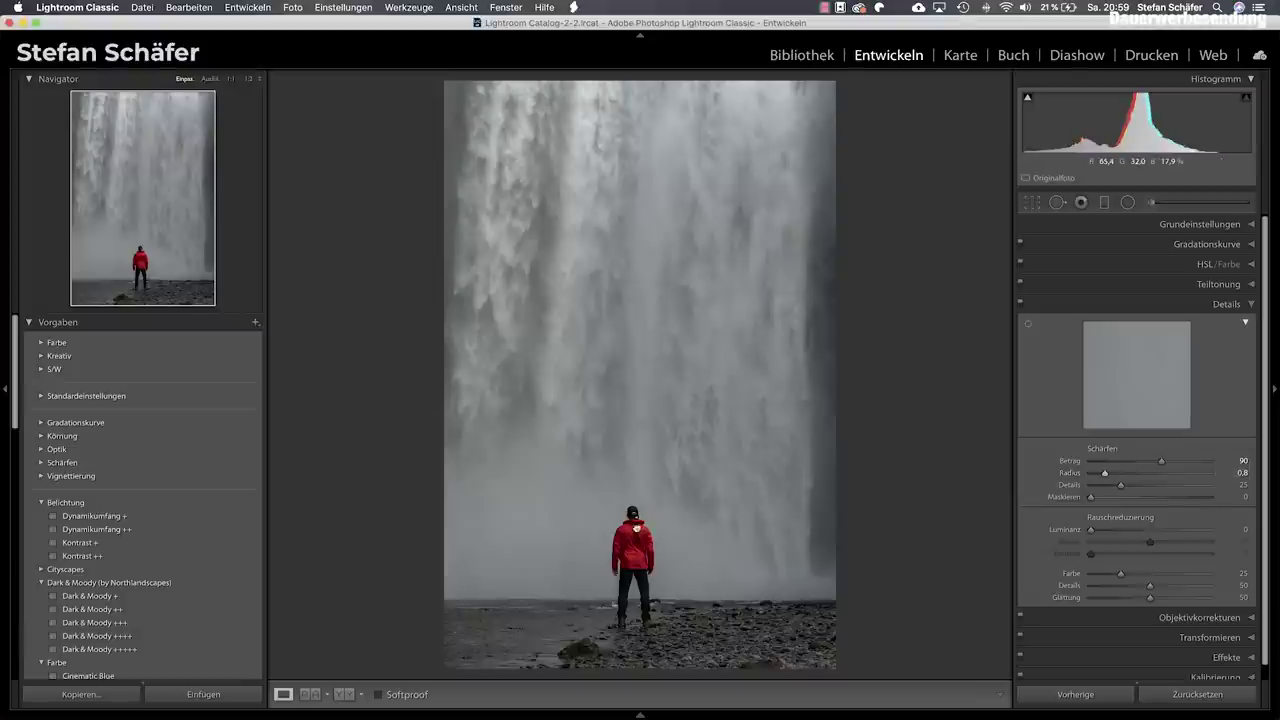
{"action": "left_click", "coordinate": [640, 530]}
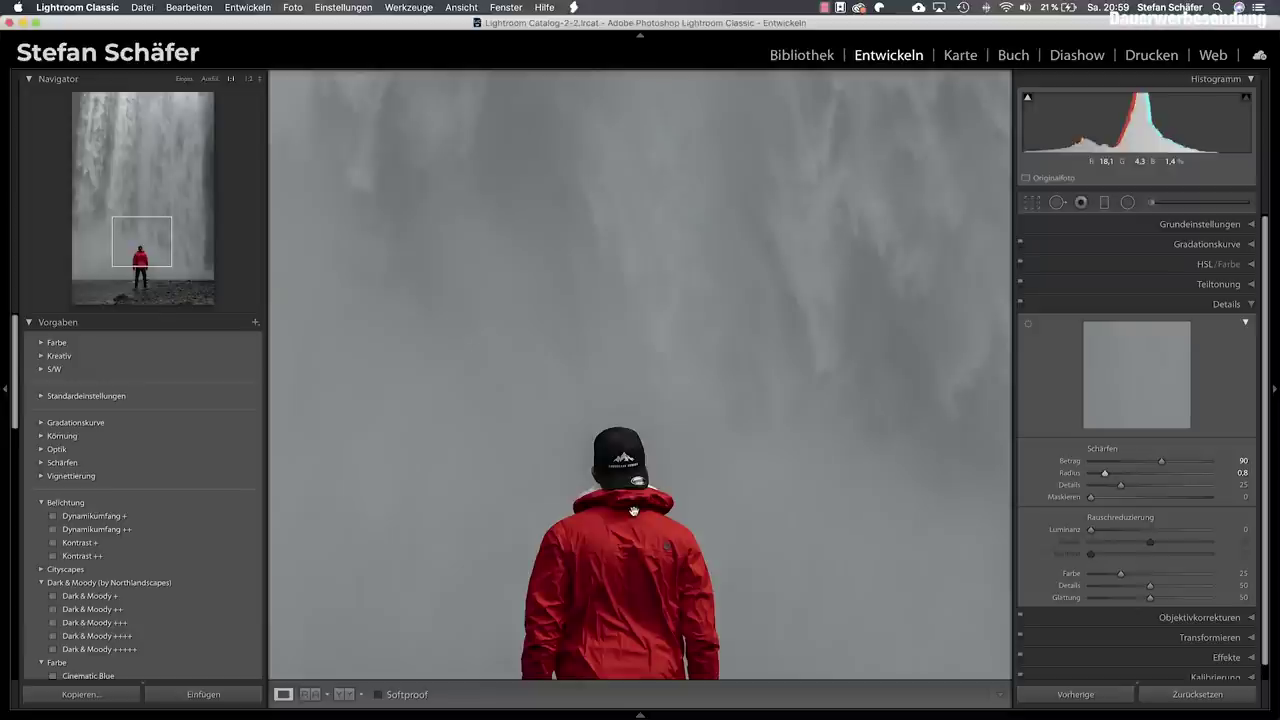
{"action": "left_click_drag", "start_coordinate": [1122, 487], "coordinate": [1127, 488]}
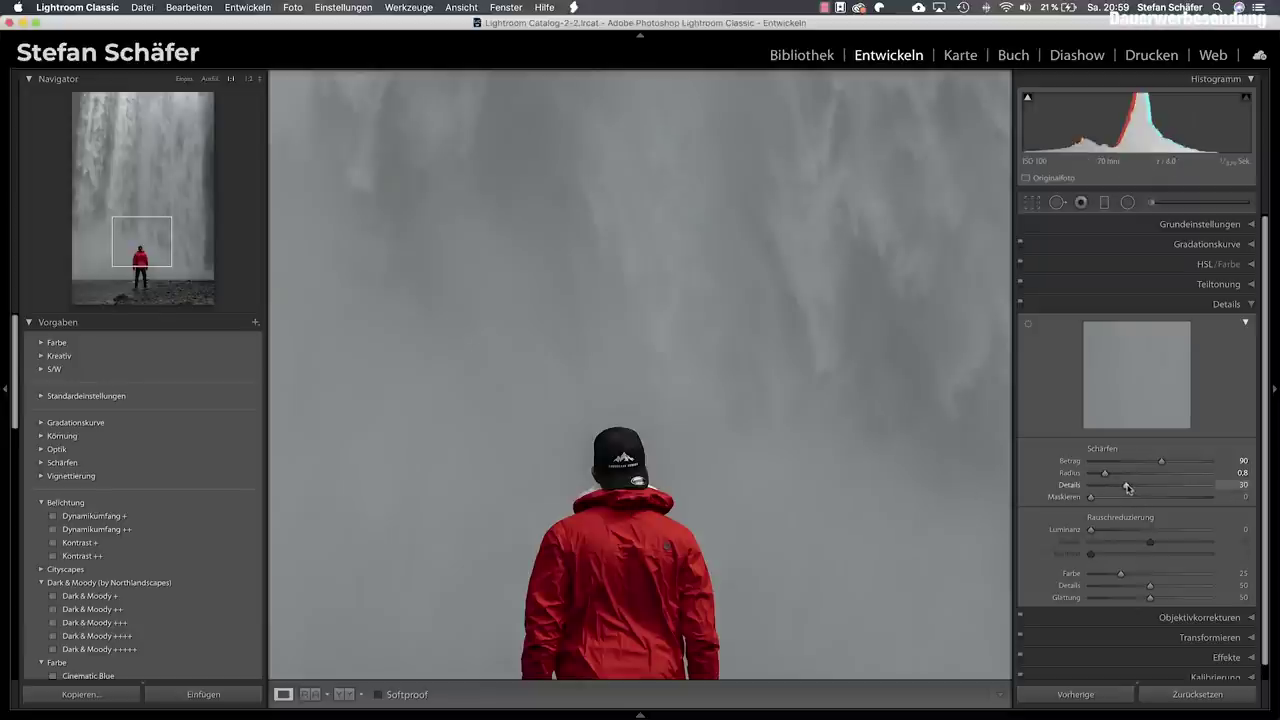
{"action": "left_click", "coordinate": [645, 507]}
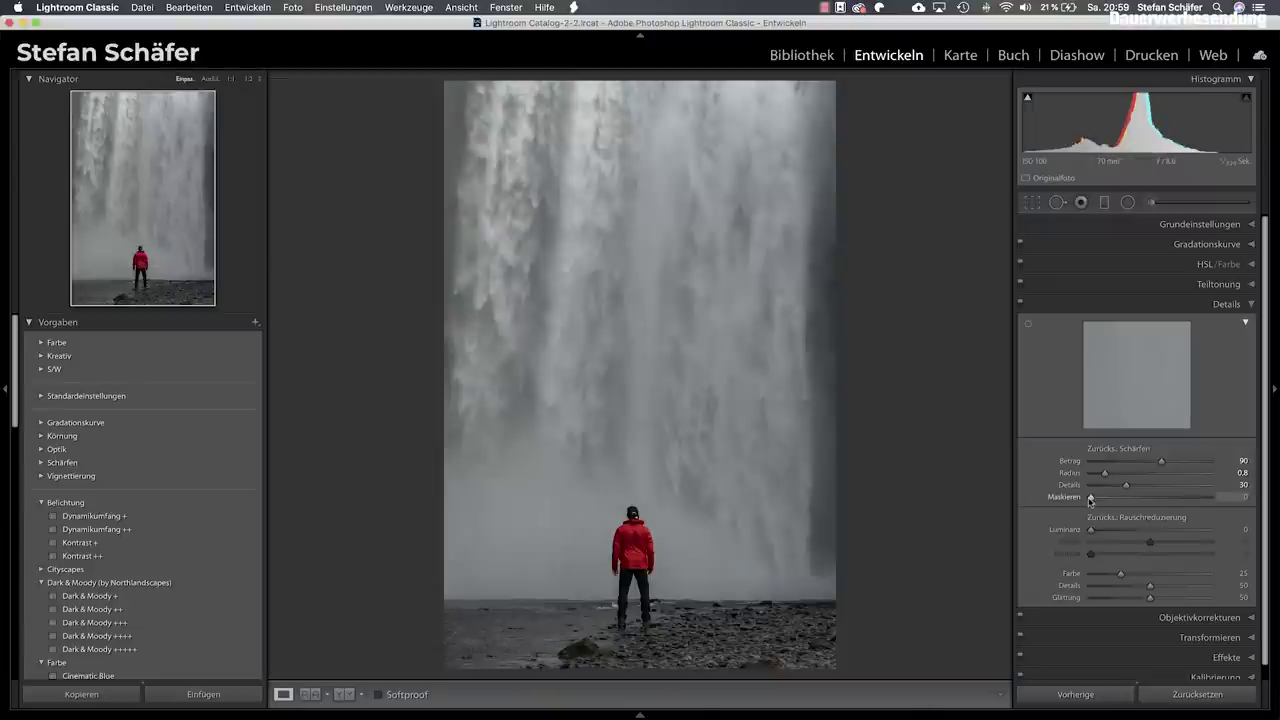
{"action": "left_click_drag", "start_coordinate": [1091, 498], "coordinate": [1134, 498]}
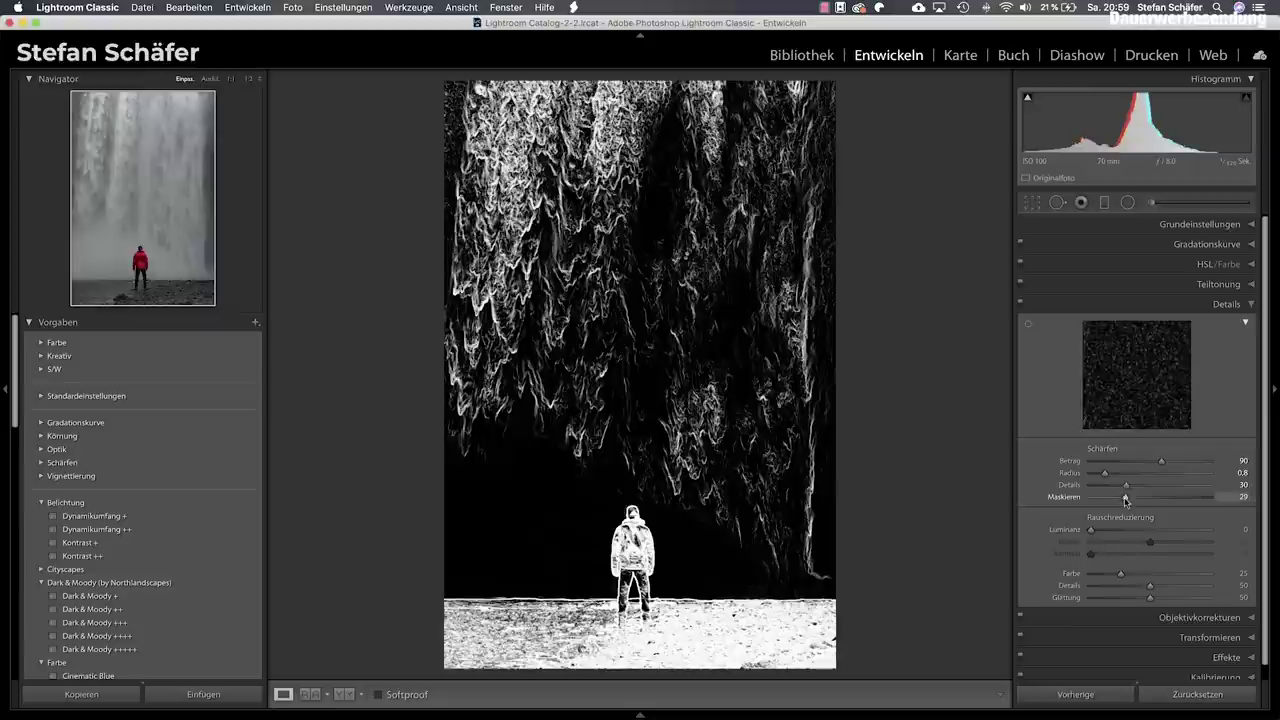
{"action": "left_click_drag", "start_coordinate": [1134, 498], "coordinate": [1136, 498]}
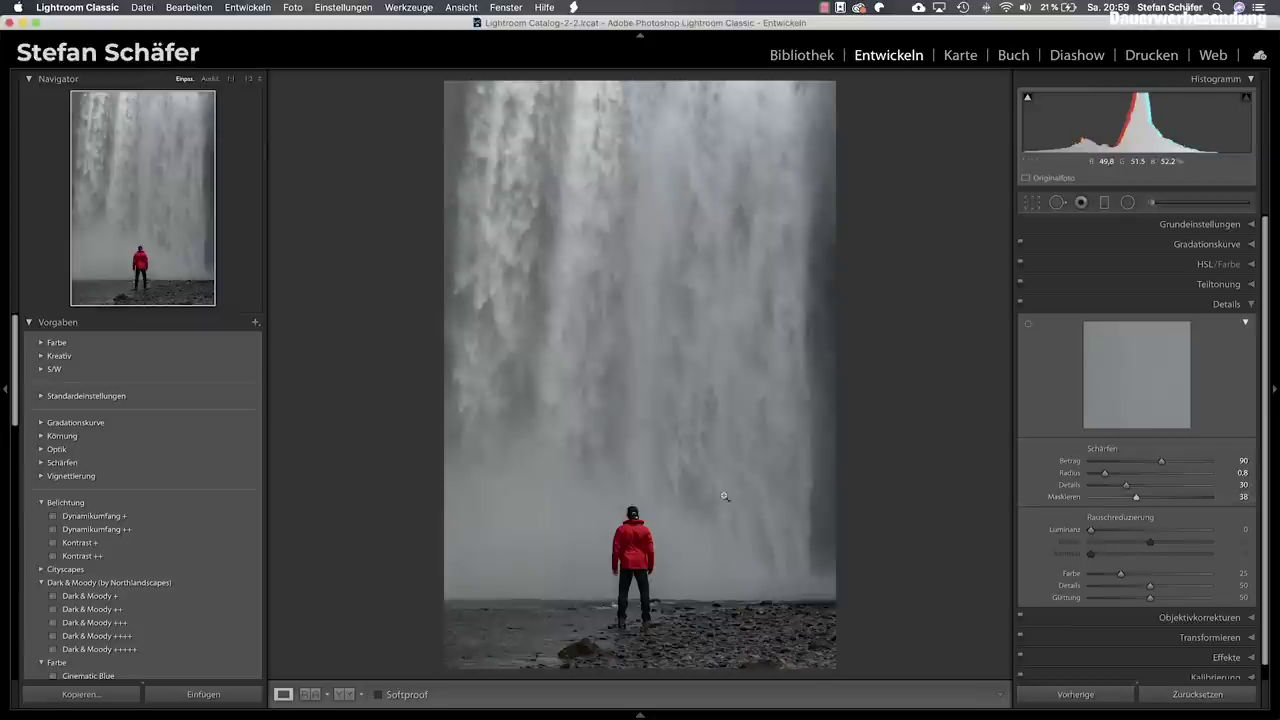
Enable chromatic aberration removal and the Nikon 70–200mm lens profile correction
{"action": "left_click", "coordinate": [1206, 620]}
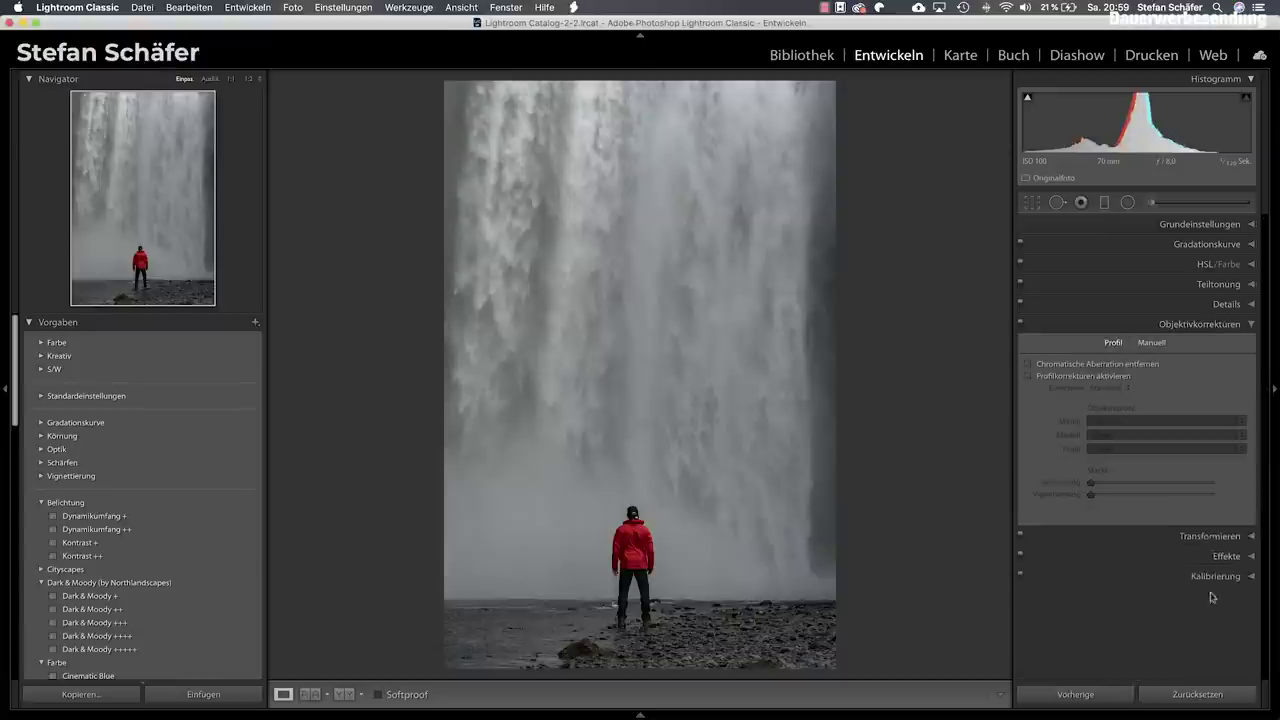
{"action": "left_click", "coordinate": [1066, 379]}
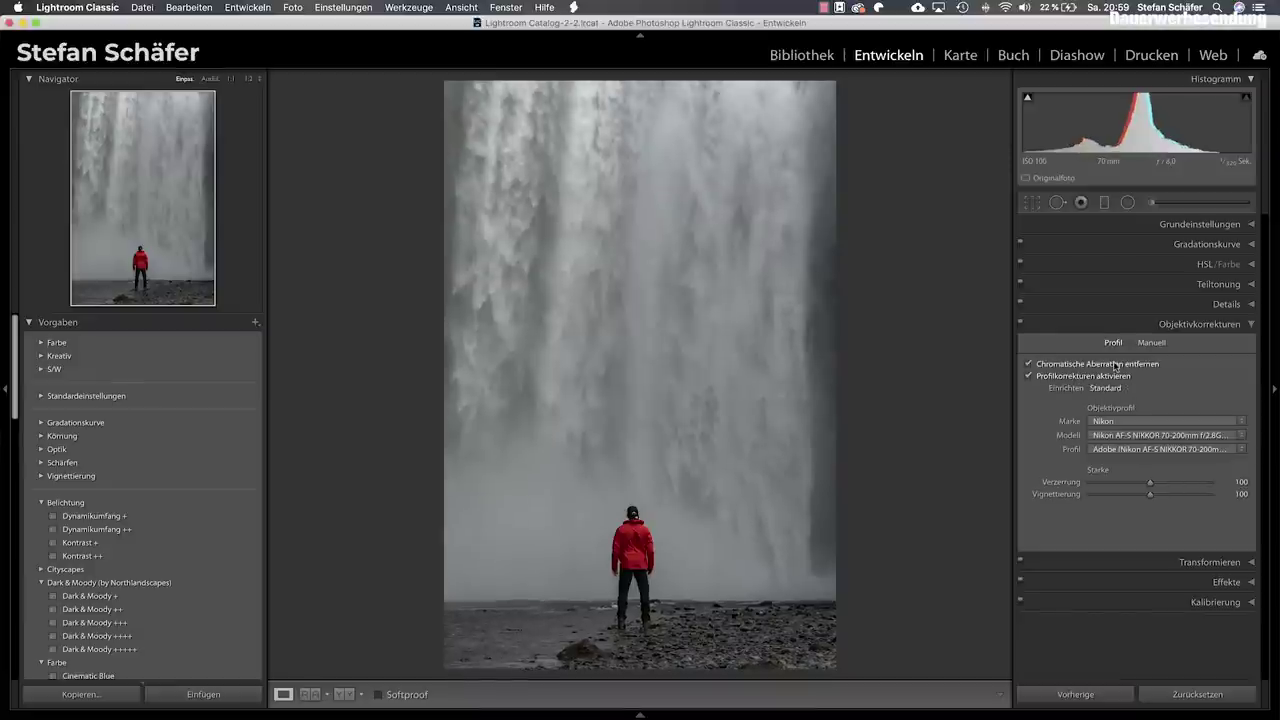
{"action": "left_click", "coordinate": [1206, 265]}
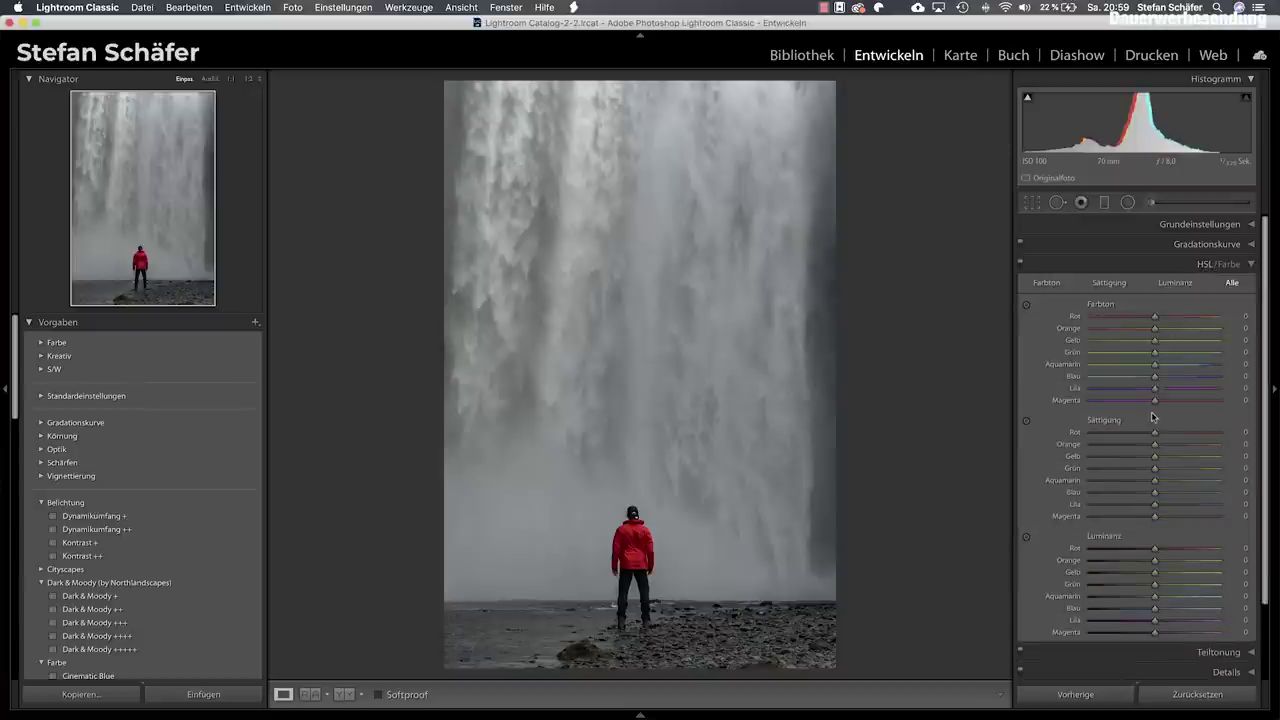
{"action": "left_click", "coordinate": [1196, 265]}
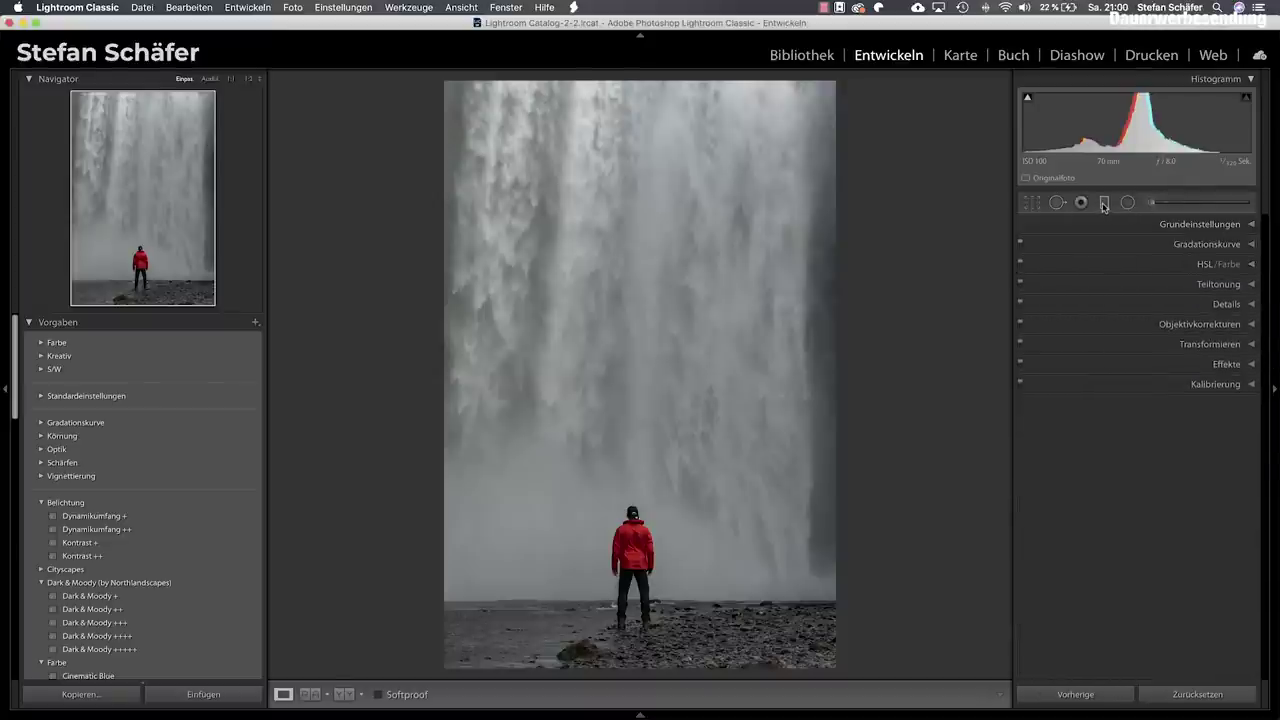
Add a graduated filter across the waterfall with exposure reset, contrast 70 and clarity 51
{"action": "left_click", "coordinate": [1105, 203]}
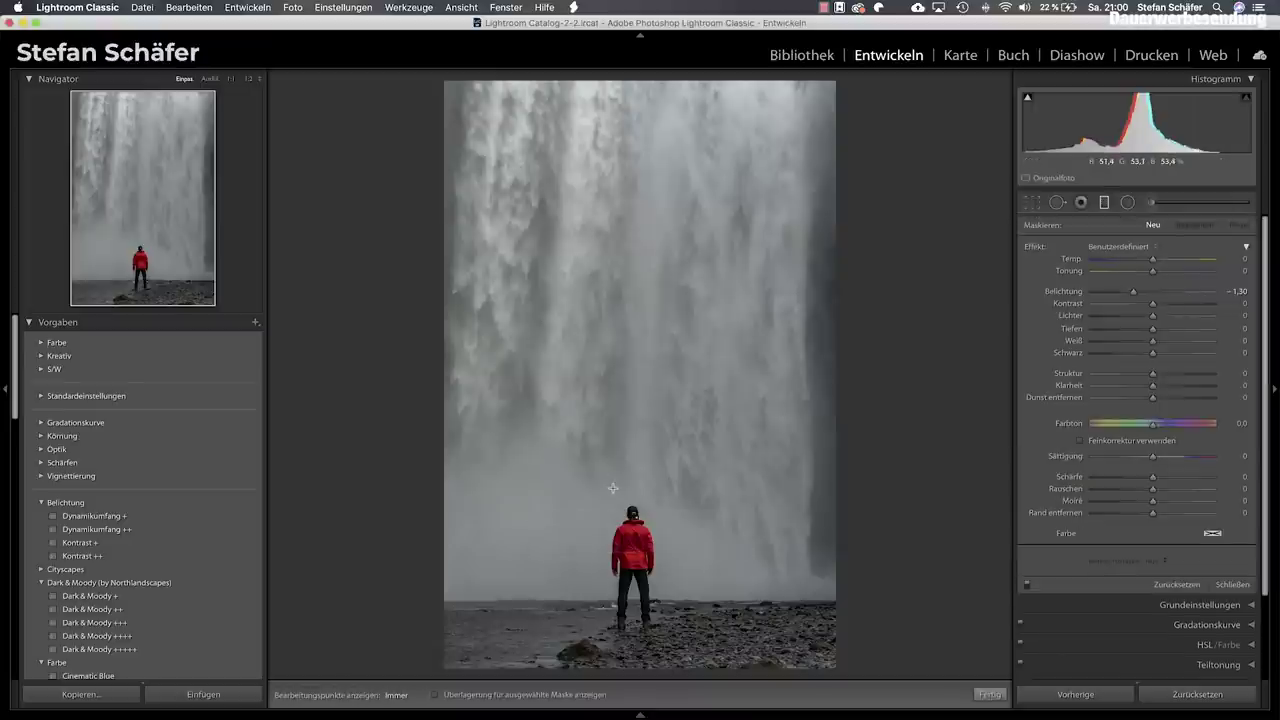
{"action": "left_click_drag", "start_coordinate": [613, 488], "coordinate": [611, 545]}
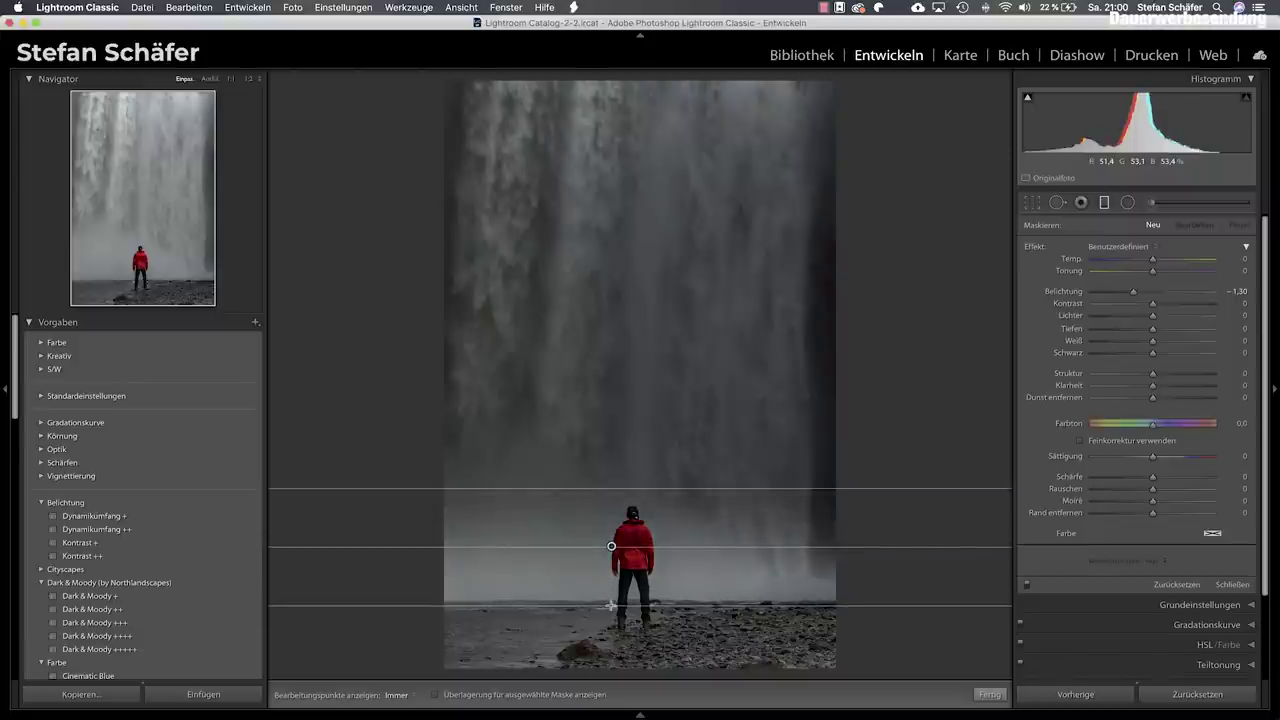
{"action": "left_click_drag", "start_coordinate": [611, 545], "coordinate": [611, 547]}
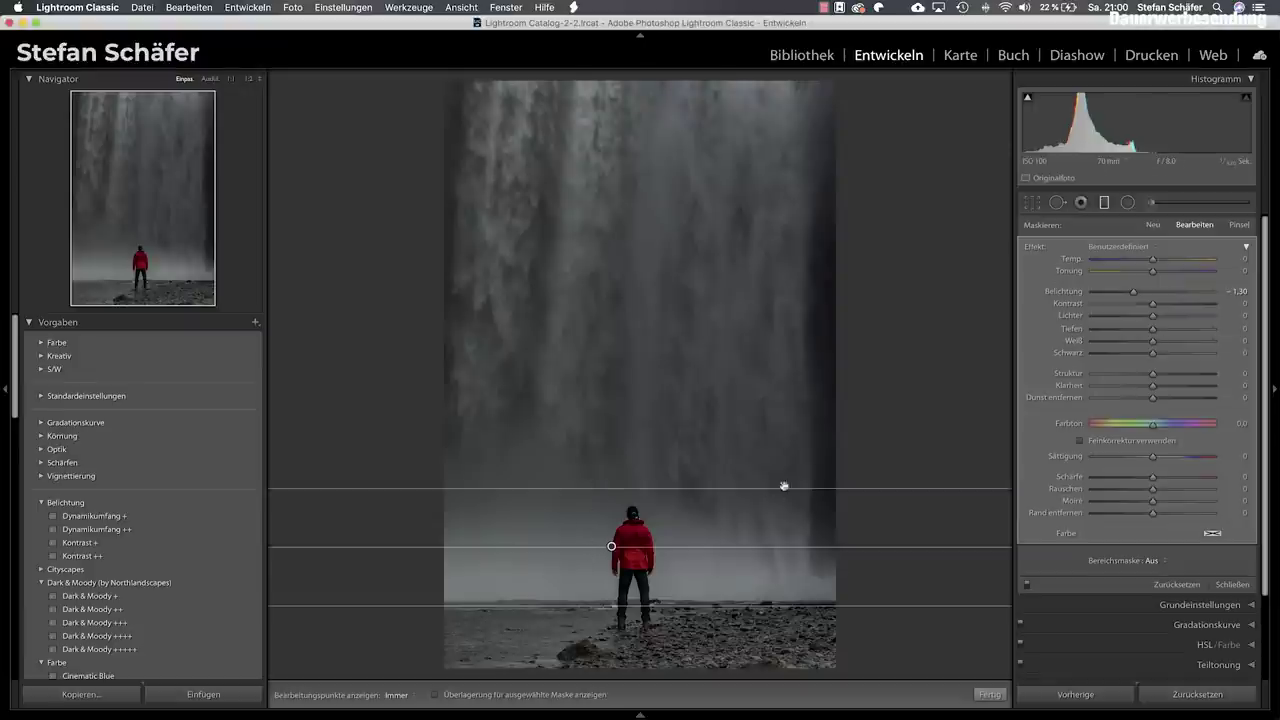
{"action": "double_click", "coordinate": [1049, 292]}
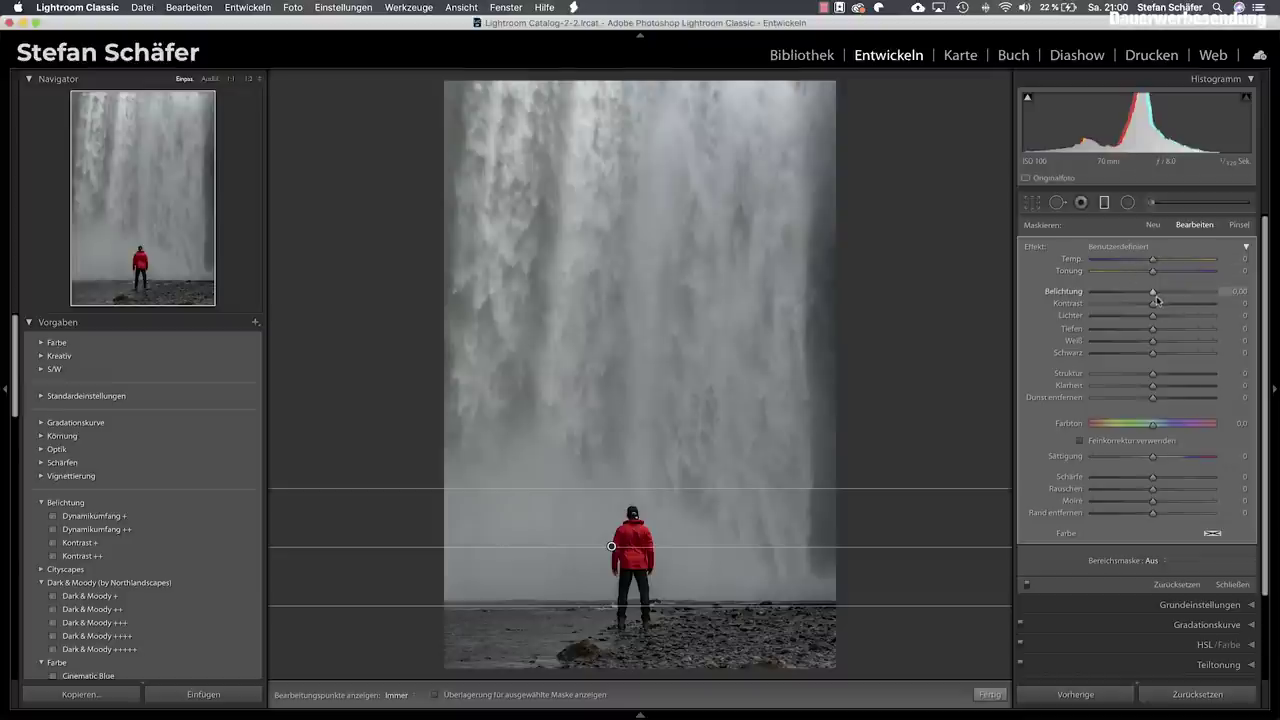
{"action": "mouse_move", "coordinate": [1153, 303]}
{"action": "left_mouse_down"}
{"action": "mouse_move", "coordinate": [1207, 309]}
{"action": "mouse_move", "coordinate": [1196, 309]}
{"action": "left_mouse_up"}
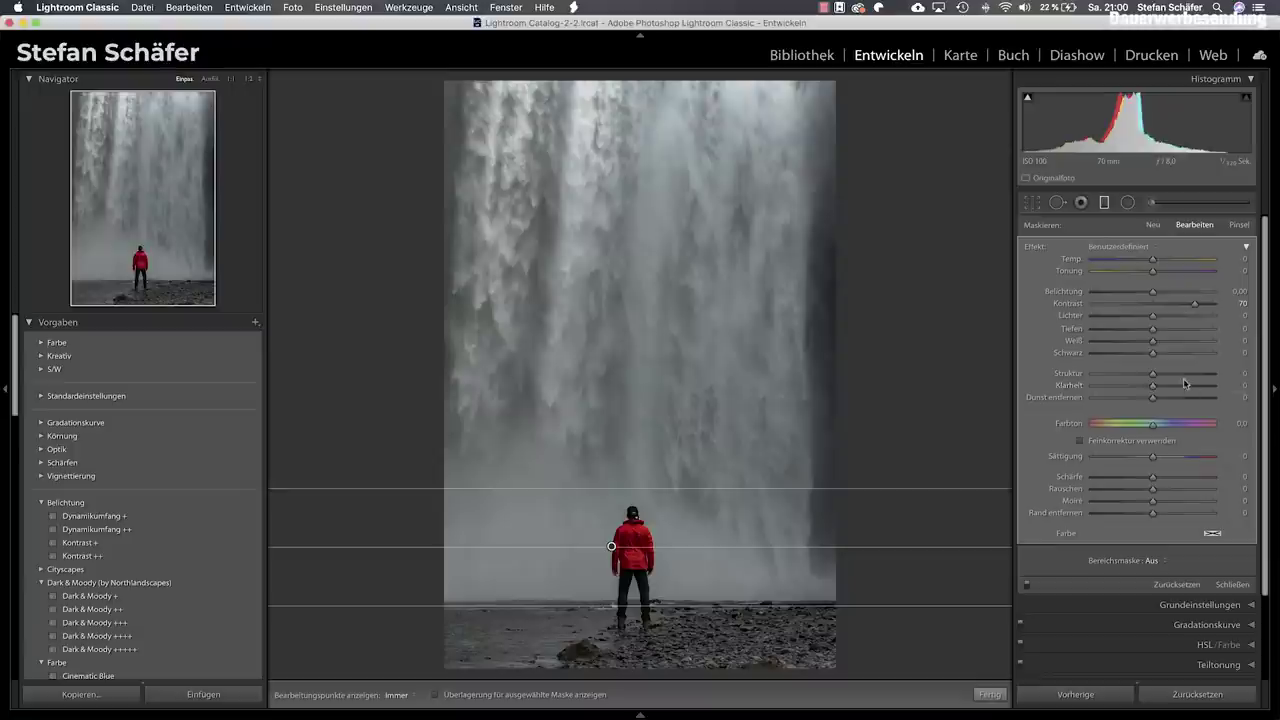
{"action": "left_click_drag", "start_coordinate": [1180, 387], "coordinate": [1183, 387]}
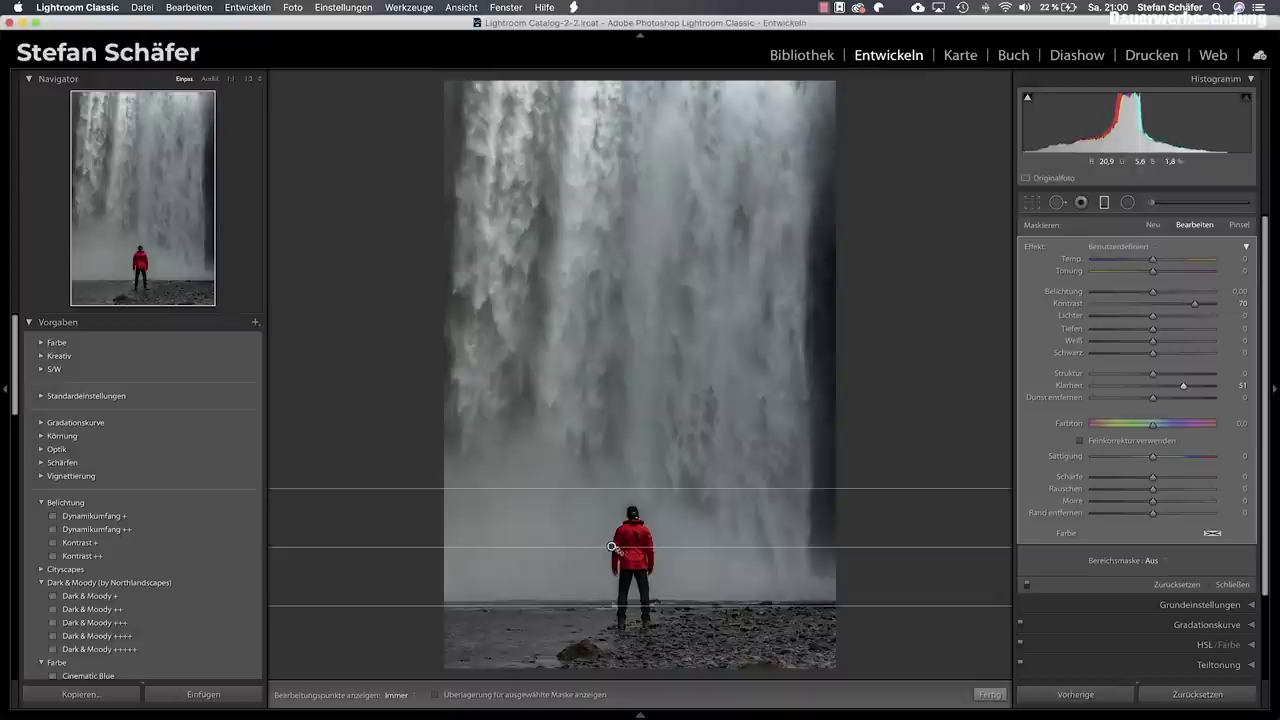
Move the filter up just above the figure and set texture 21 and dehaze 5
{"action": "left_click_drag", "start_coordinate": [611, 546], "coordinate": [615, 488]}
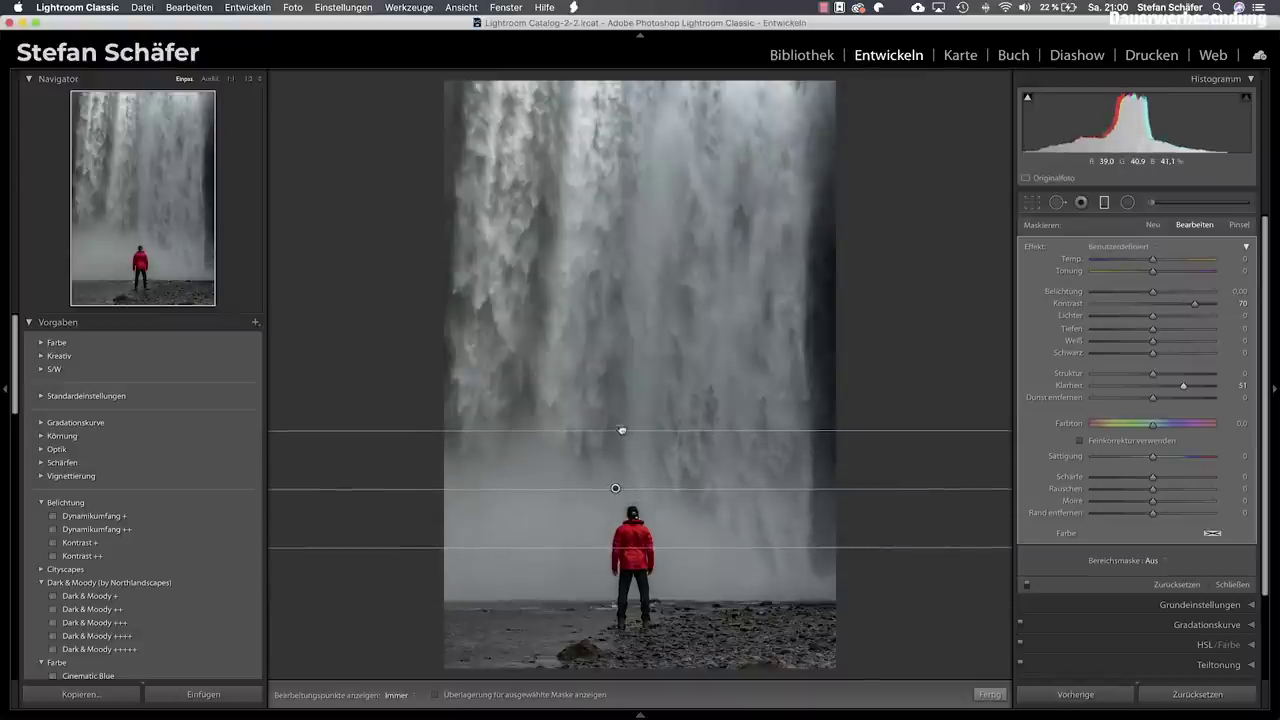
{"action": "left_click_drag", "start_coordinate": [622, 430], "coordinate": [622, 401]}
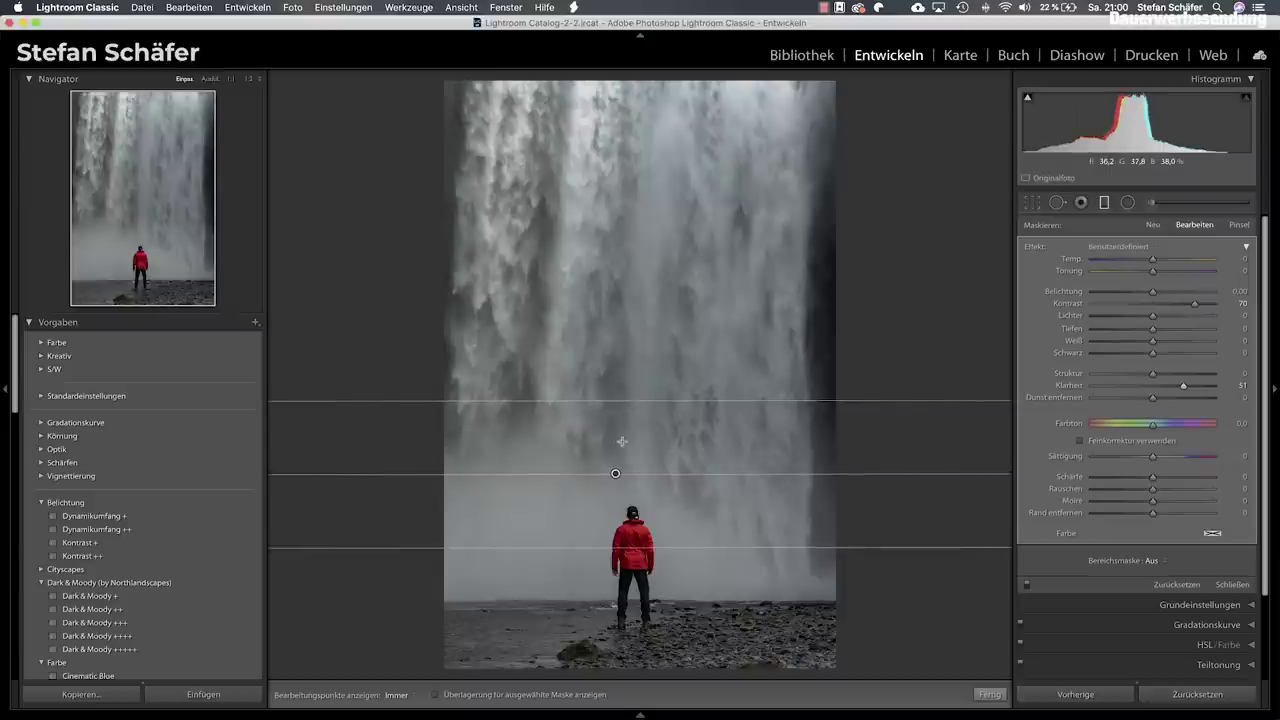
{"action": "left_click_drag", "start_coordinate": [615, 472], "coordinate": [616, 458]}
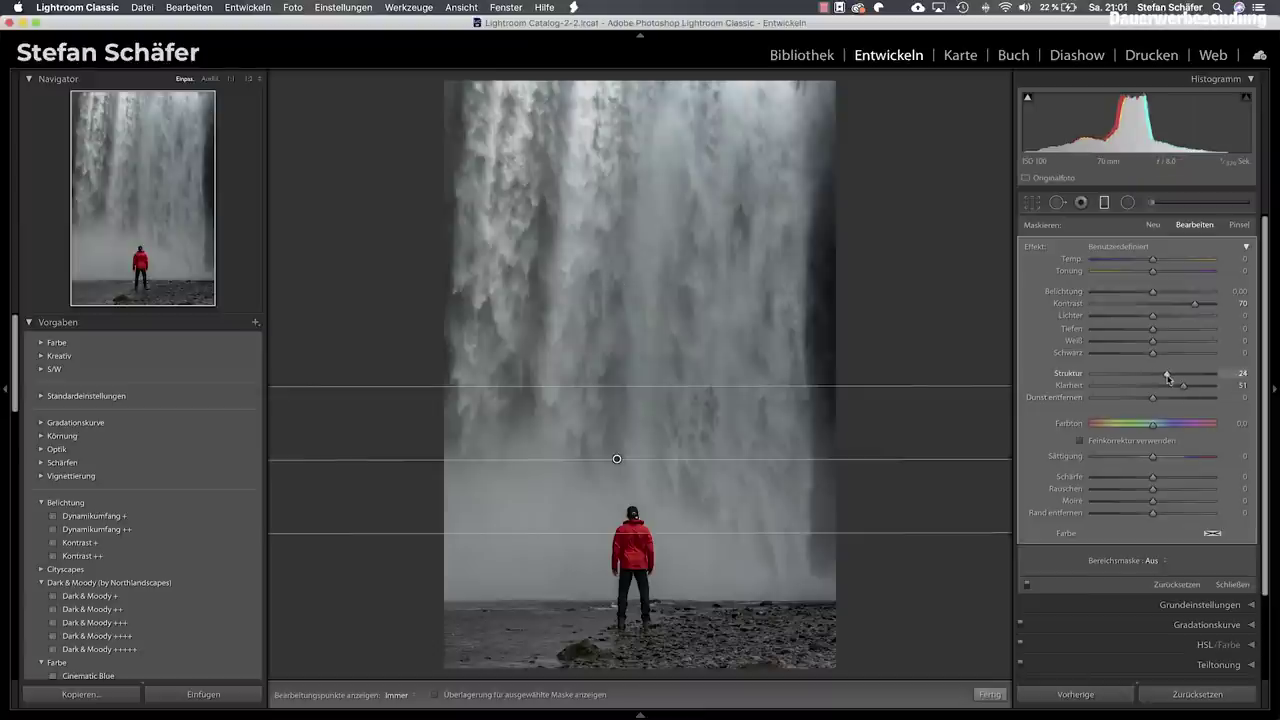
{"action": "left_click_drag", "start_coordinate": [1166, 378], "coordinate": [1166, 379]}
{"action": "mouse_move", "coordinate": [1156, 398]}
{"action": "left_mouse_down"}
{"action": "mouse_move", "coordinate": [1186, 401]}
{"action": "mouse_move", "coordinate": [1157, 400]}
{"action": "left_mouse_up"}
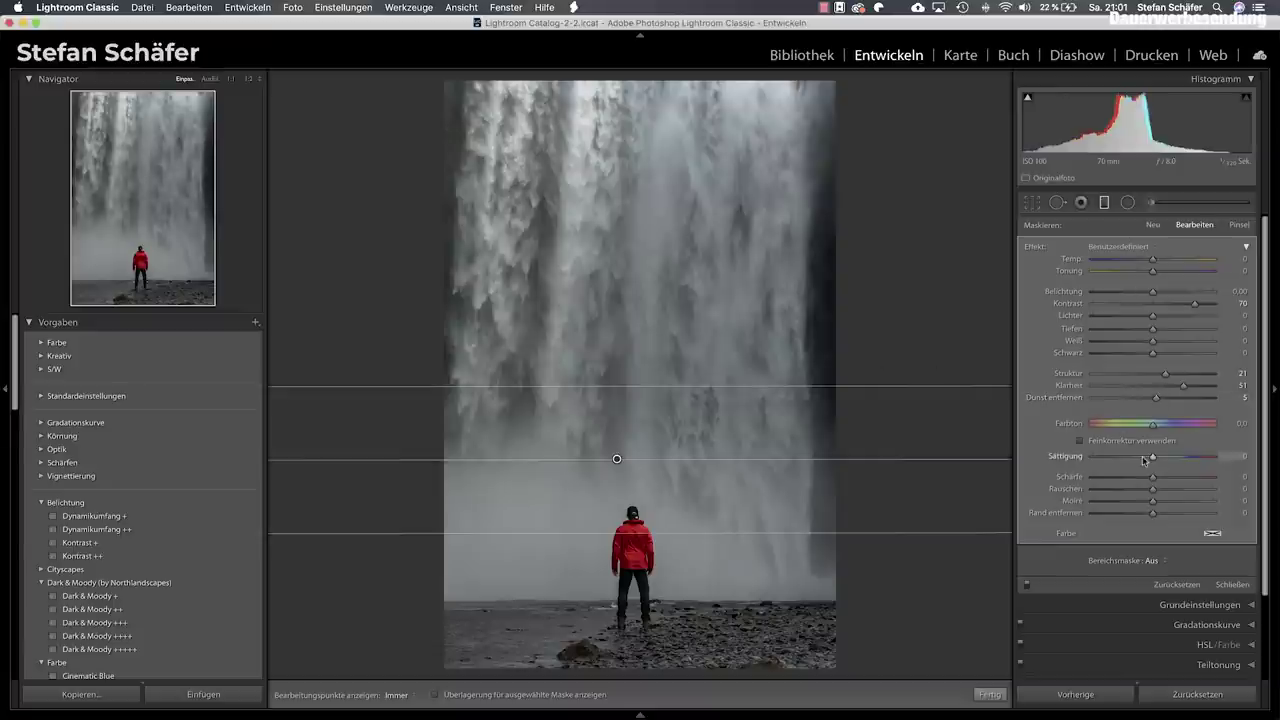
Tint the graduated filter faint blue (hue 230, saturation 6) and close the filter tool
{"action": "left_click", "coordinate": [1210, 535]}
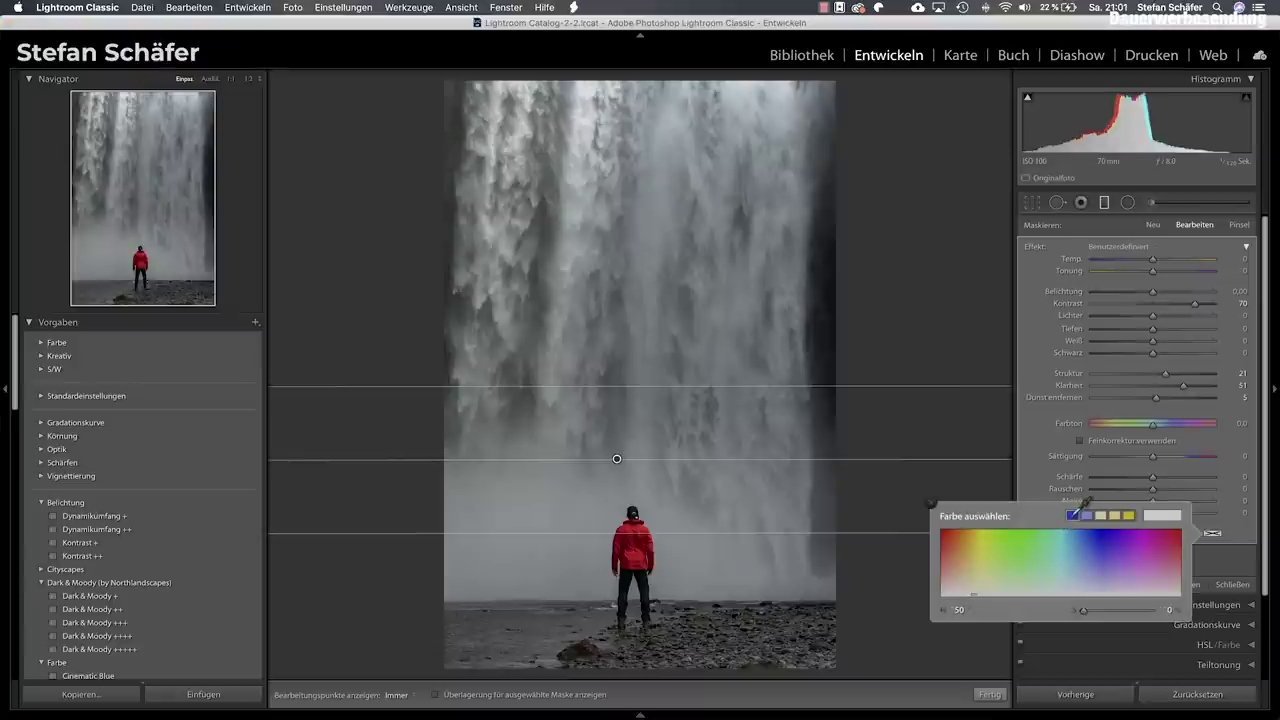
{"action": "left_click", "coordinate": [1075, 514]}
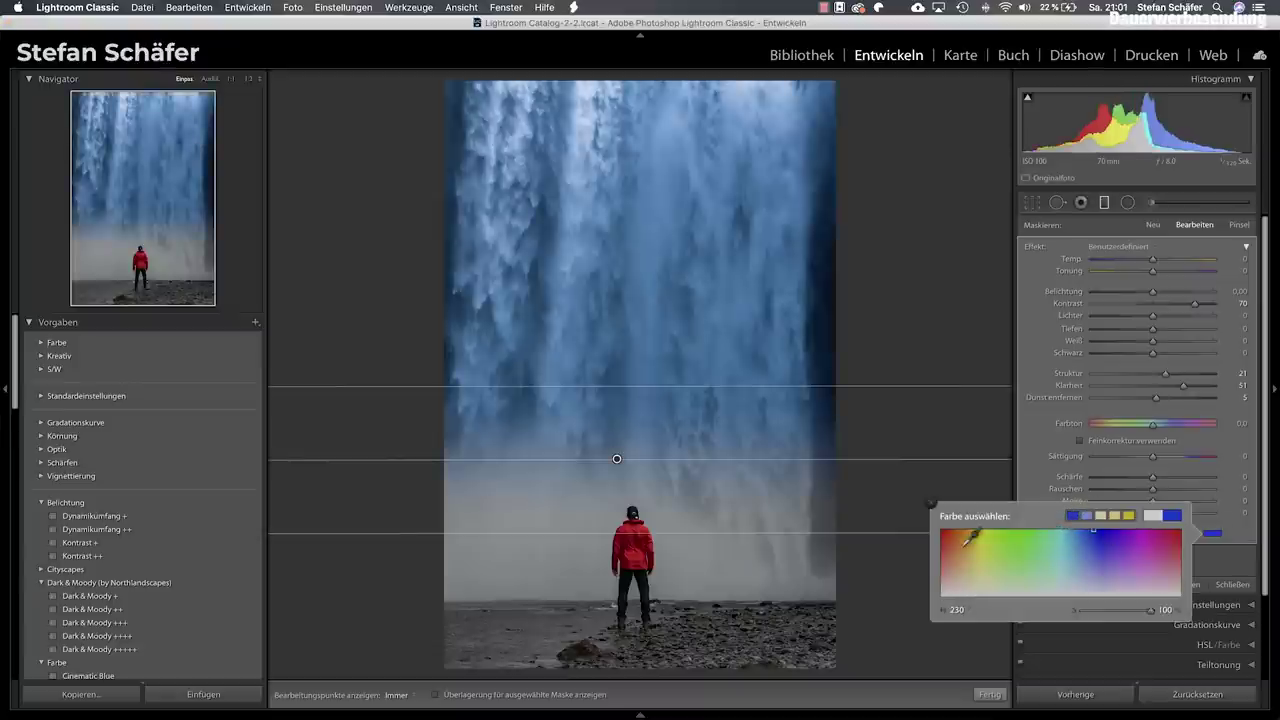
{"action": "left_click_drag", "start_coordinate": [1140, 613], "coordinate": [1099, 614]}
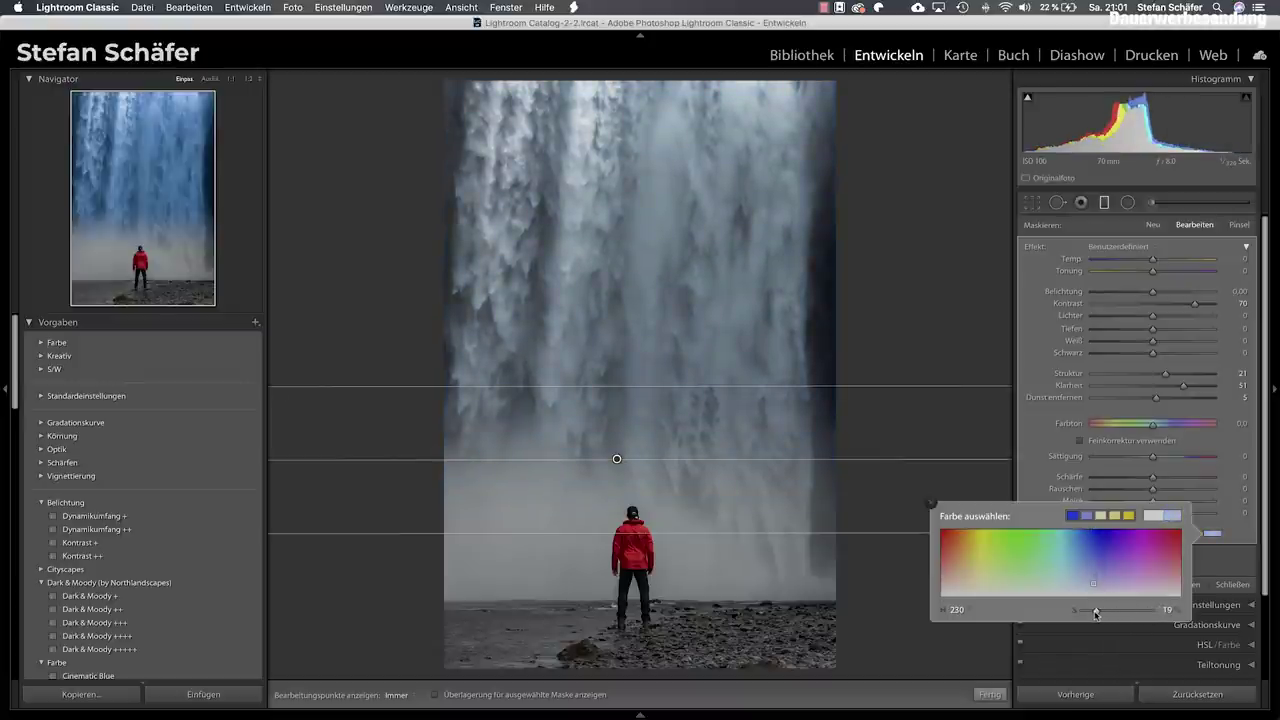
{"action": "left_click_drag", "start_coordinate": [1093, 614], "coordinate": [1091, 613]}
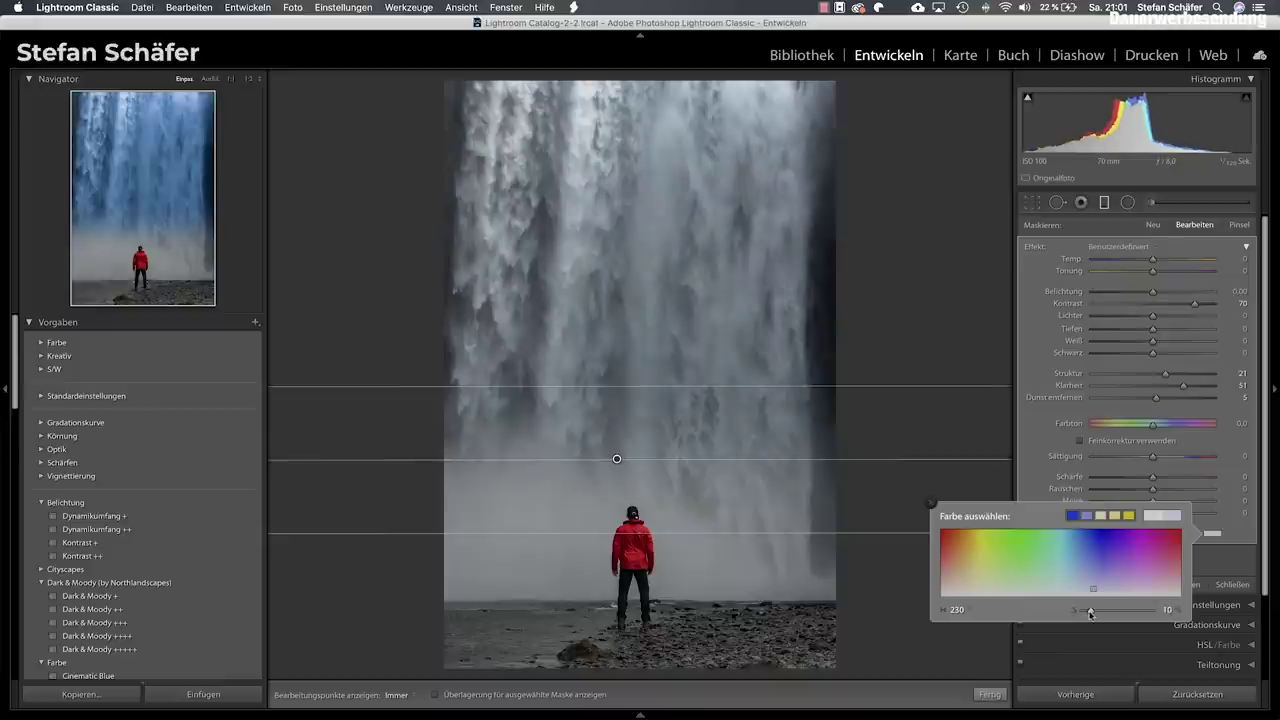
{"action": "left_click_drag", "start_coordinate": [1089, 613], "coordinate": [1087, 613]}
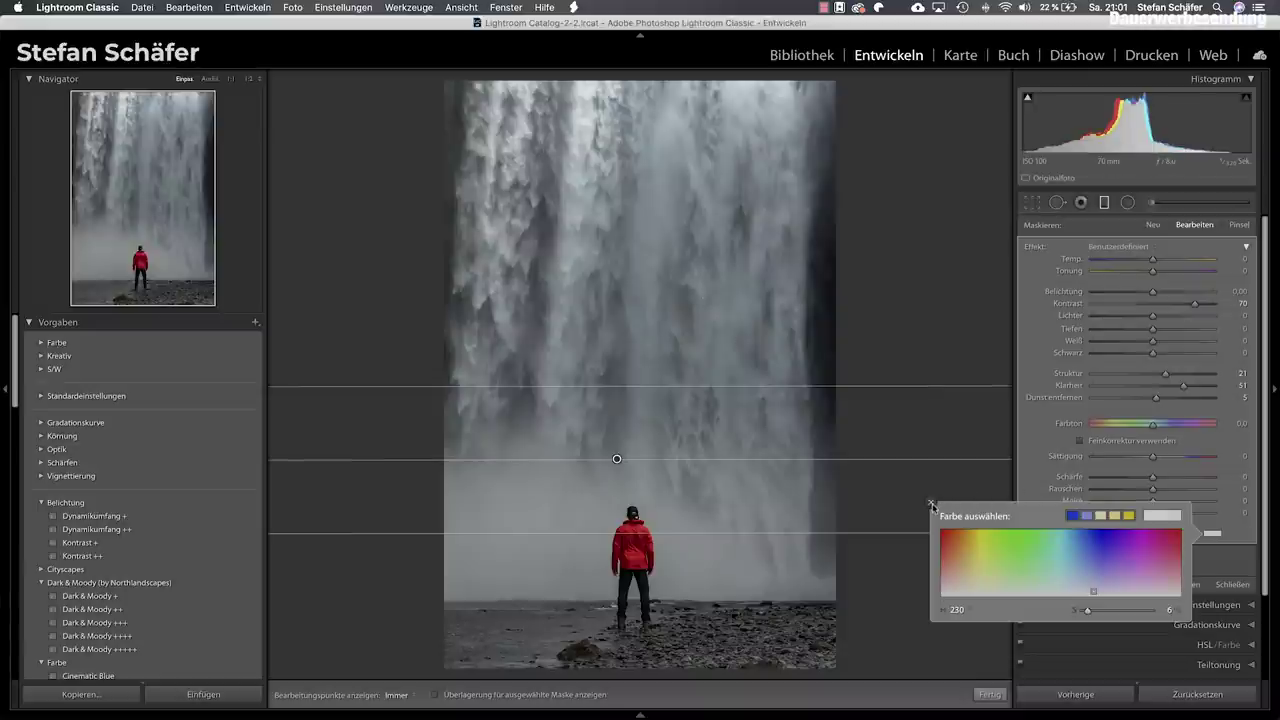
{"action": "left_click", "coordinate": [932, 504]}
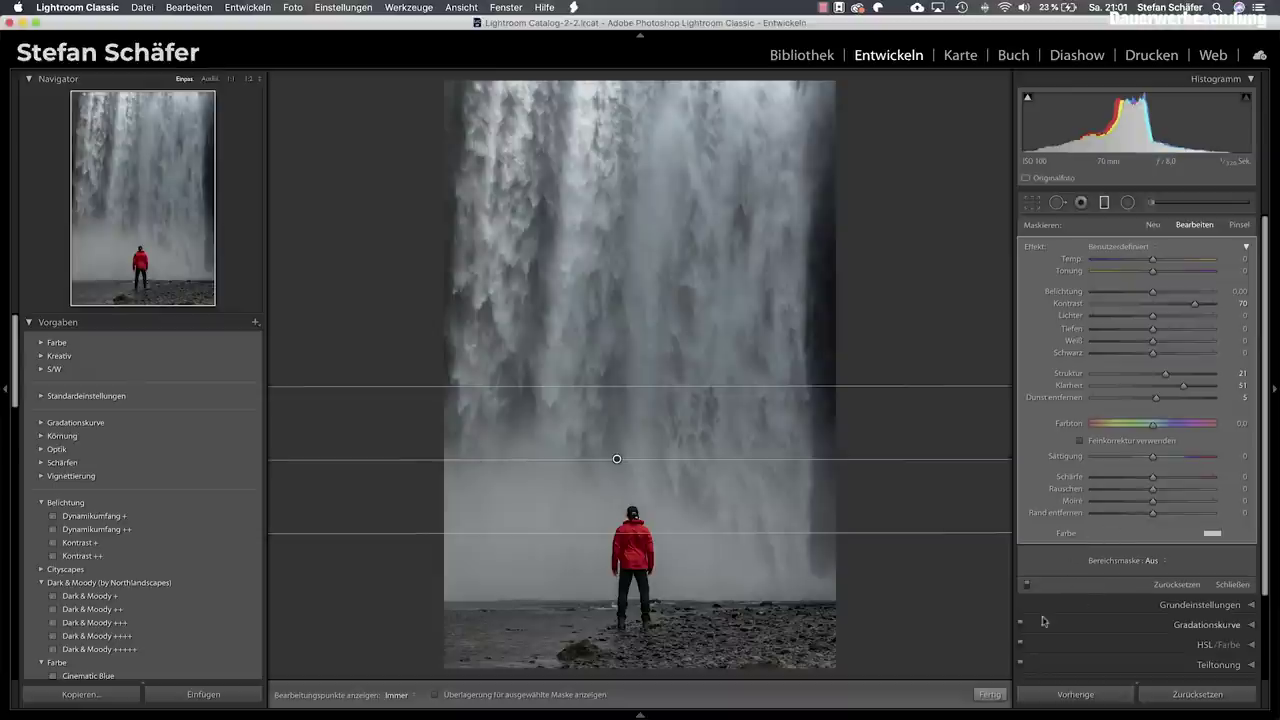
{"action": "left_click", "coordinate": [990, 694]}
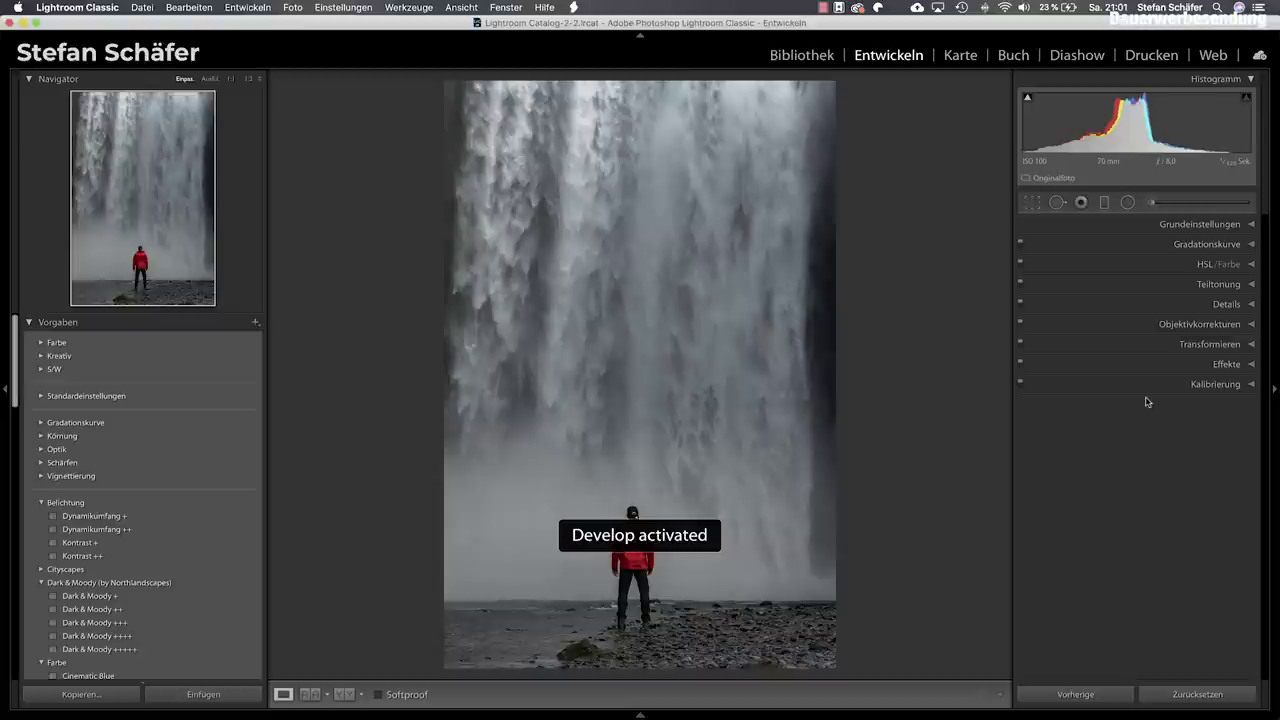
Set the split-toning highlights to hue 213 with saturation 20
{"action": "left_click", "coordinate": [1201, 283]}
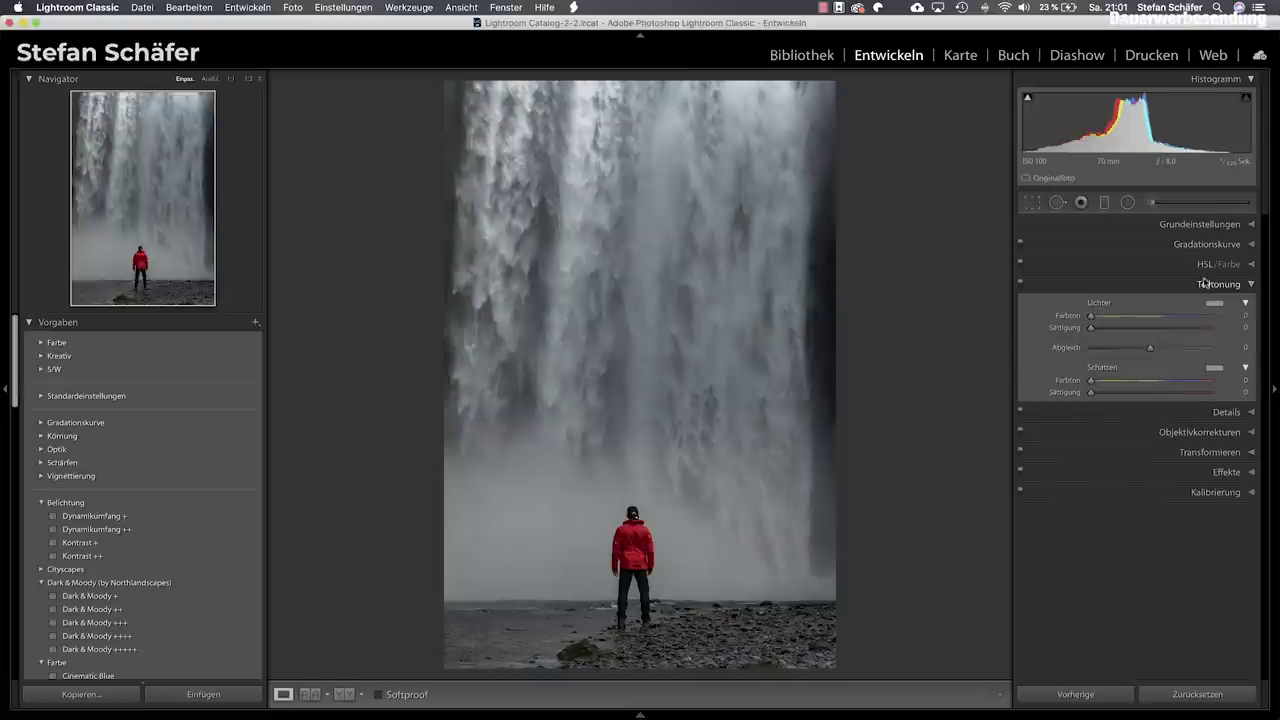
{"action": "mouse_move", "coordinate": [1138, 318]}
{"action": "left_mouse_down"}
{"action": "mouse_move", "coordinate": [1163, 318]}
{"action": "mouse_move", "coordinate": [1113, 332]}
{"action": "left_mouse_up"}
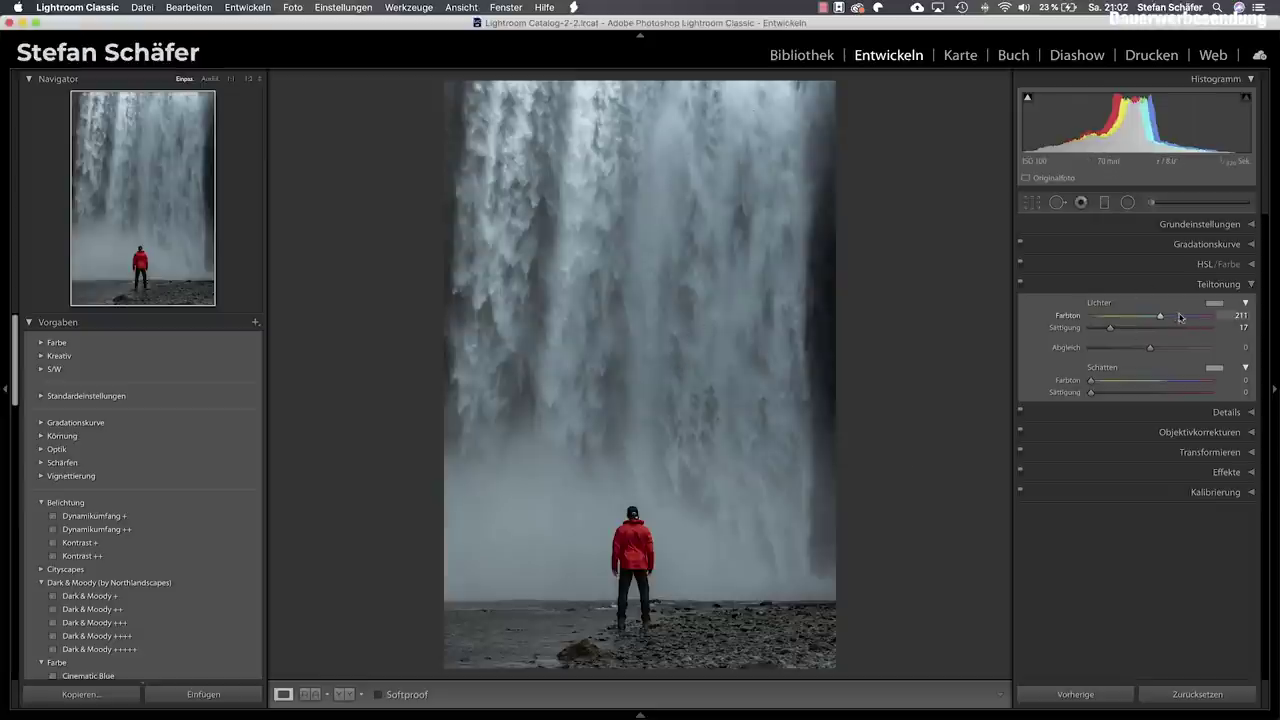
{"action": "mouse_move", "coordinate": [1113, 330]}
{"action": "left_mouse_down"}
{"action": "mouse_move", "coordinate": [1165, 318]}
{"action": "mouse_move", "coordinate": [1118, 332]}
{"action": "left_mouse_up"}
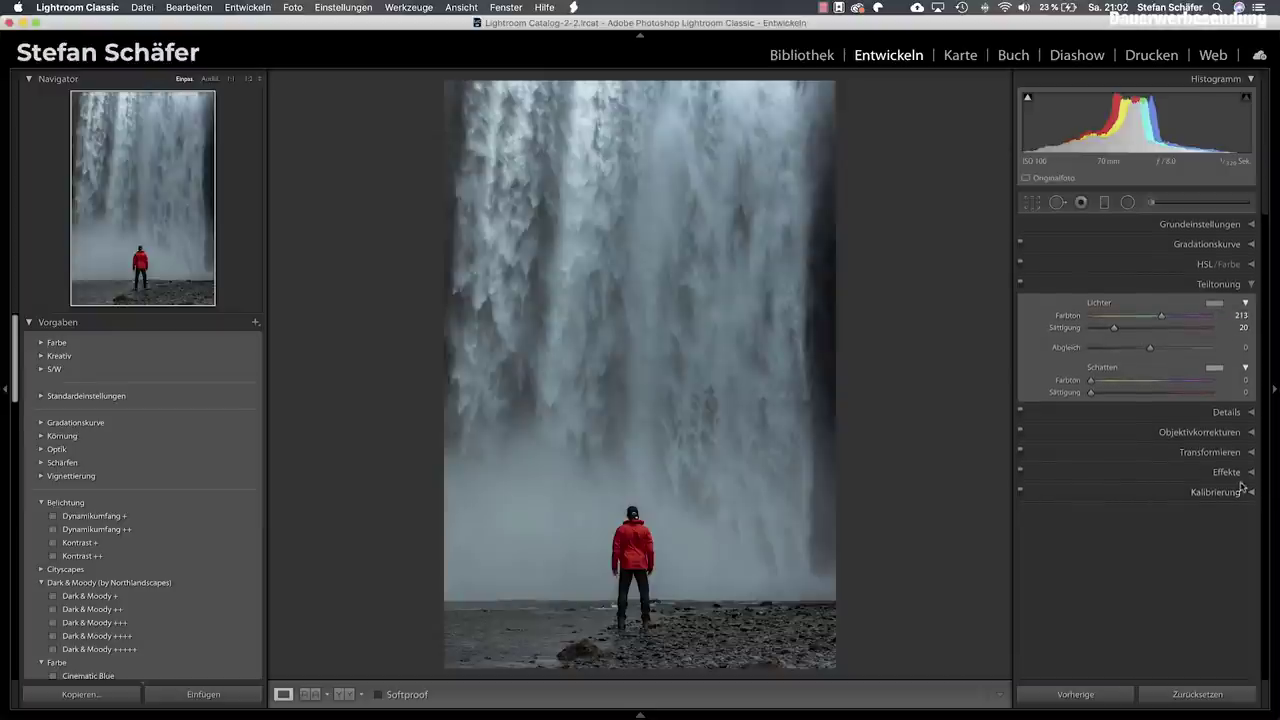
{"action": "left_click", "coordinate": [1210, 285]}
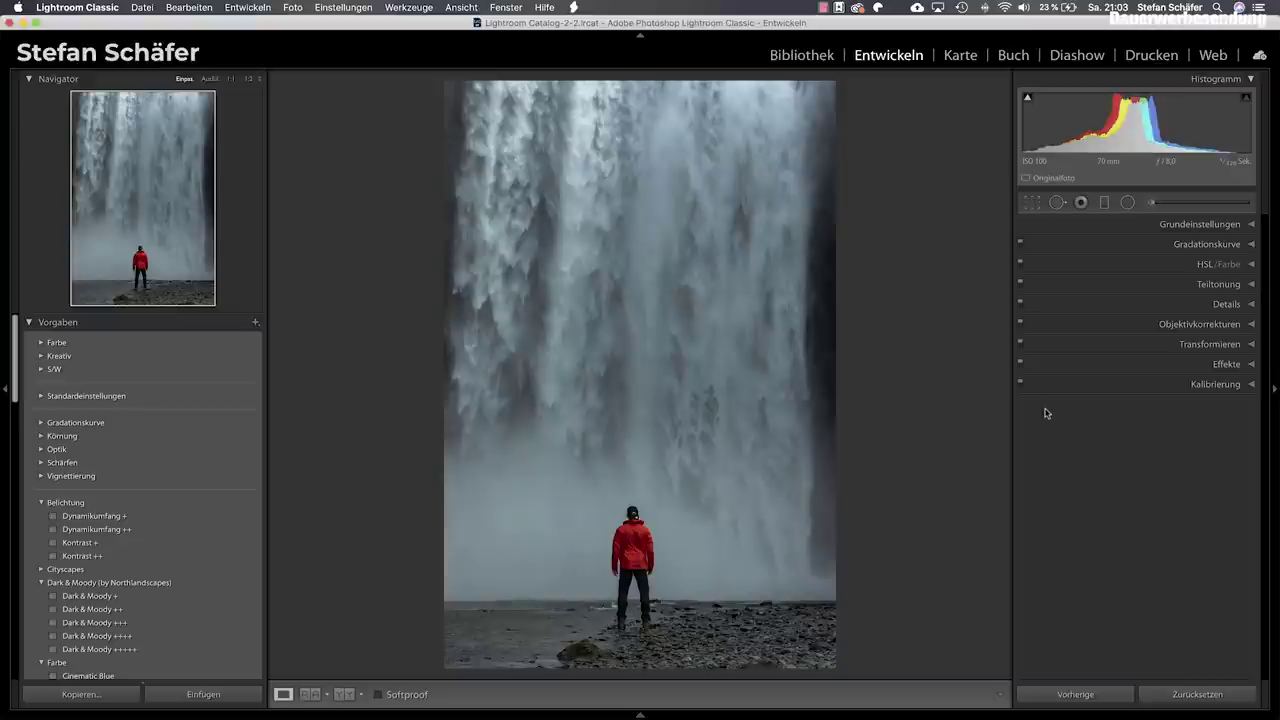
Add a subtle −7 post-crop vignette, then switch to Crop & Straighten
{"action": "left_click", "coordinate": [1175, 368]}
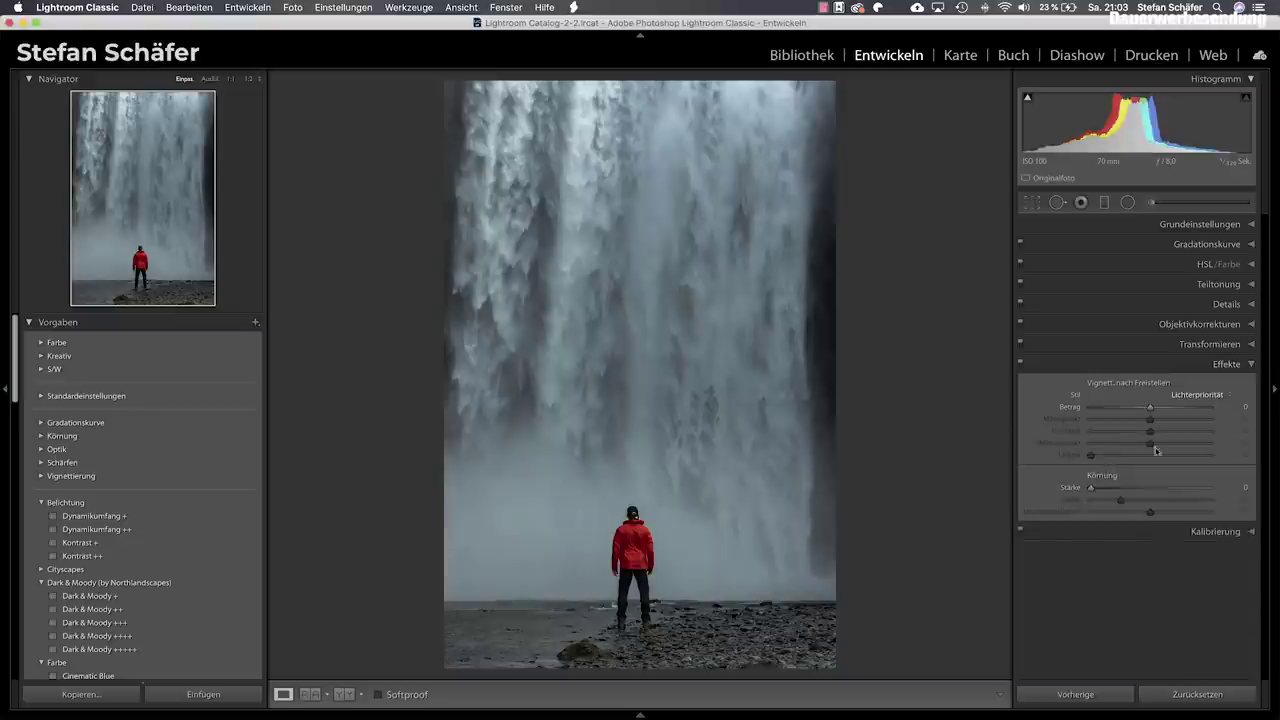
{"action": "left_click_drag", "start_coordinate": [1150, 410], "coordinate": [1147, 413]}
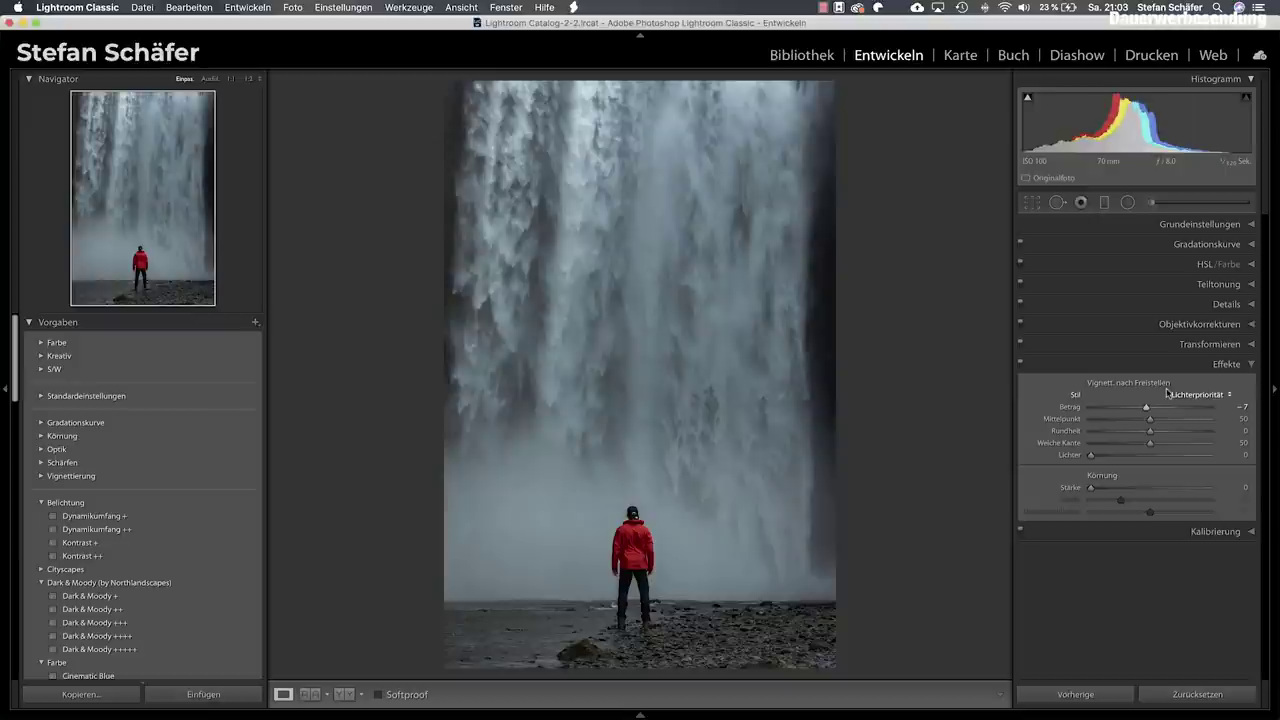
{"action": "left_click", "coordinate": [1030, 204]}
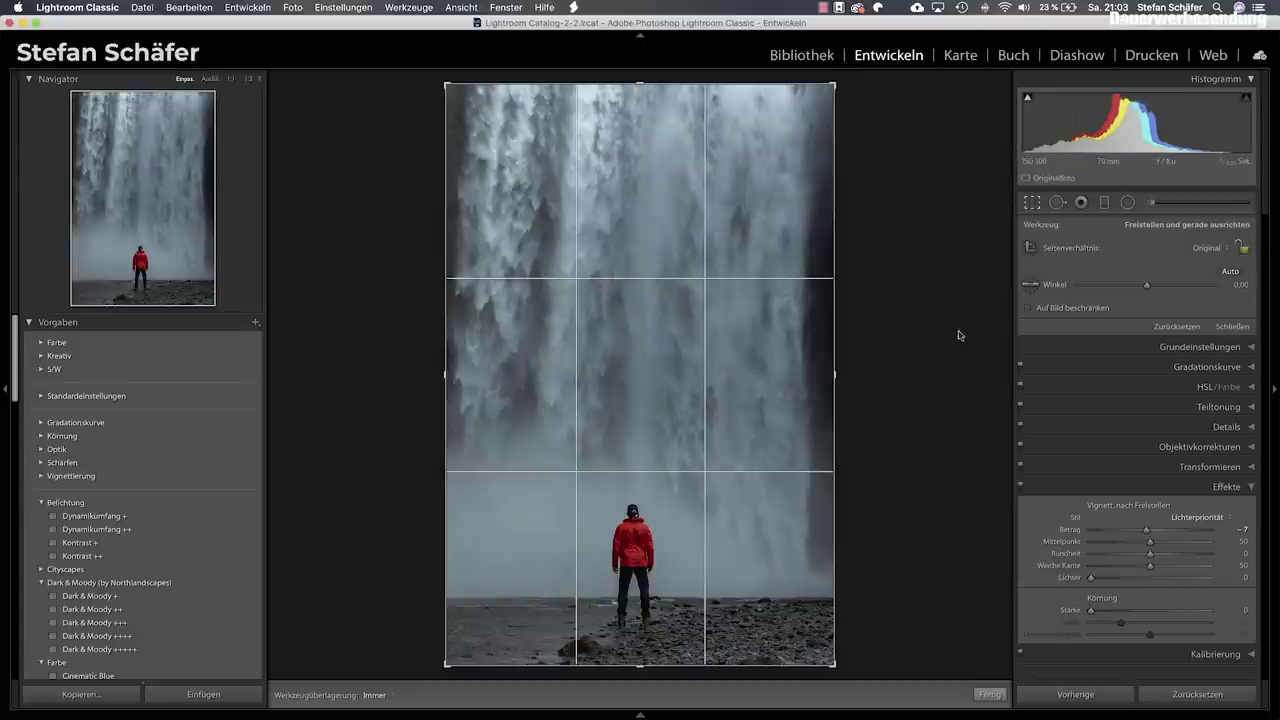
Lock a 4 x 5 crop and tighten the frame around the waterfall and red-jacketed figure
{"action": "left_click", "coordinate": [1210, 250]}
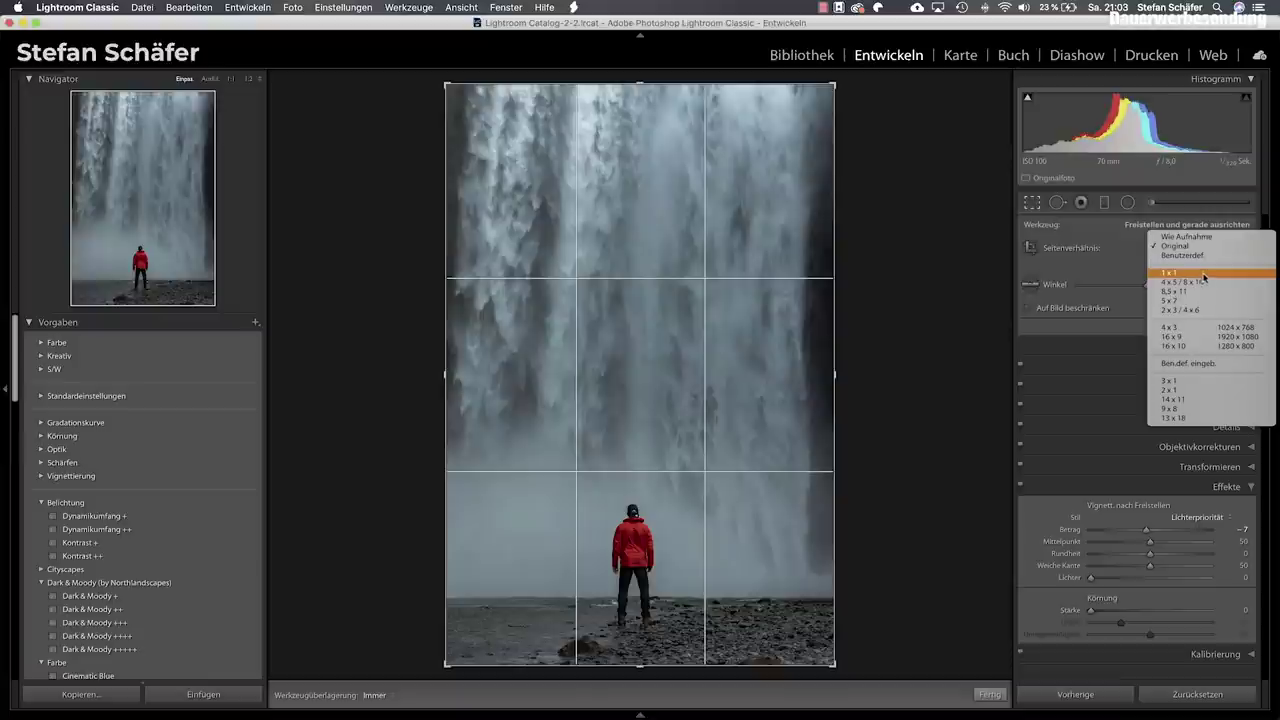
{"action": "left_click", "coordinate": [1203, 281]}
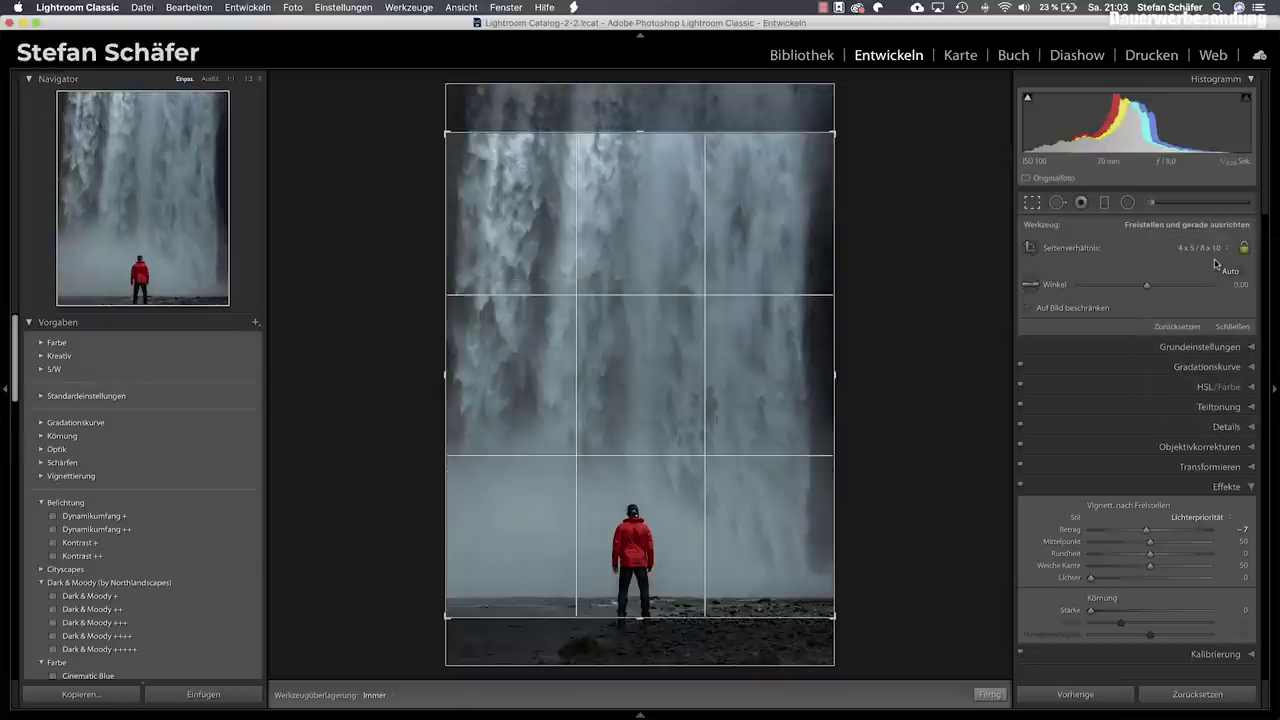
{"action": "left_click_drag", "start_coordinate": [686, 514], "coordinate": [692, 488]}
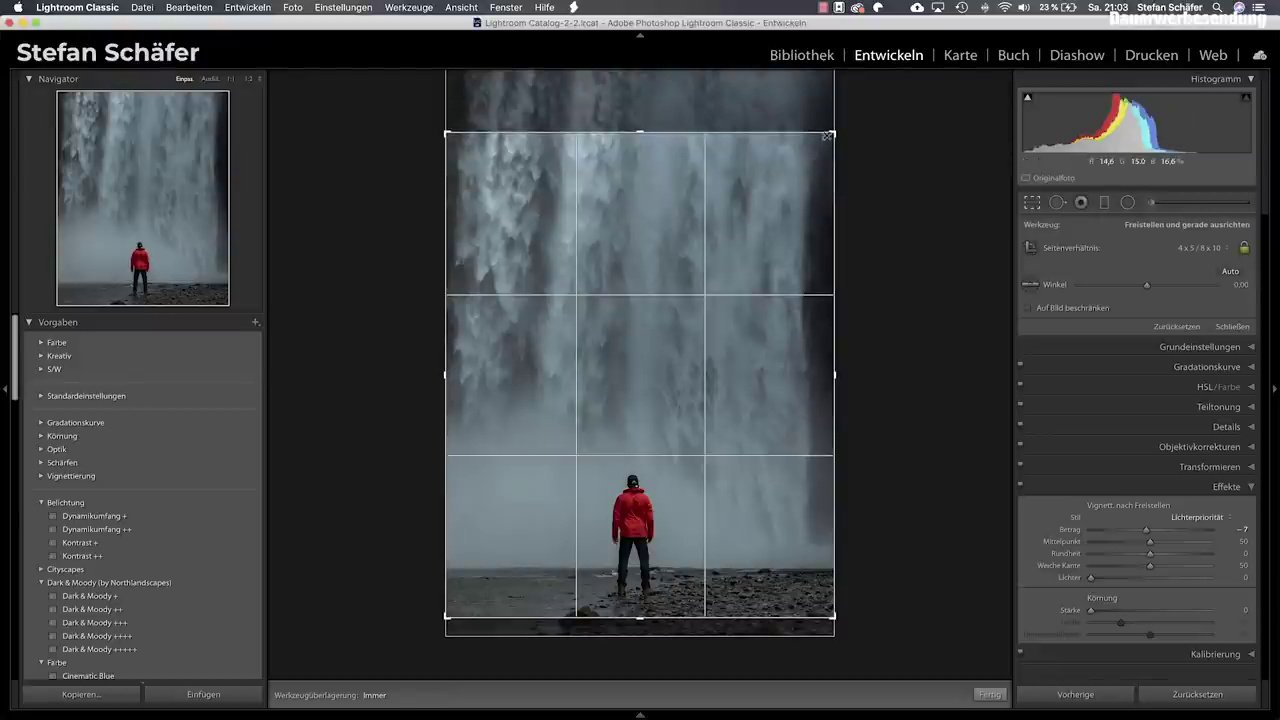
{"action": "left_click_drag", "start_coordinate": [832, 133], "coordinate": [823, 149]}
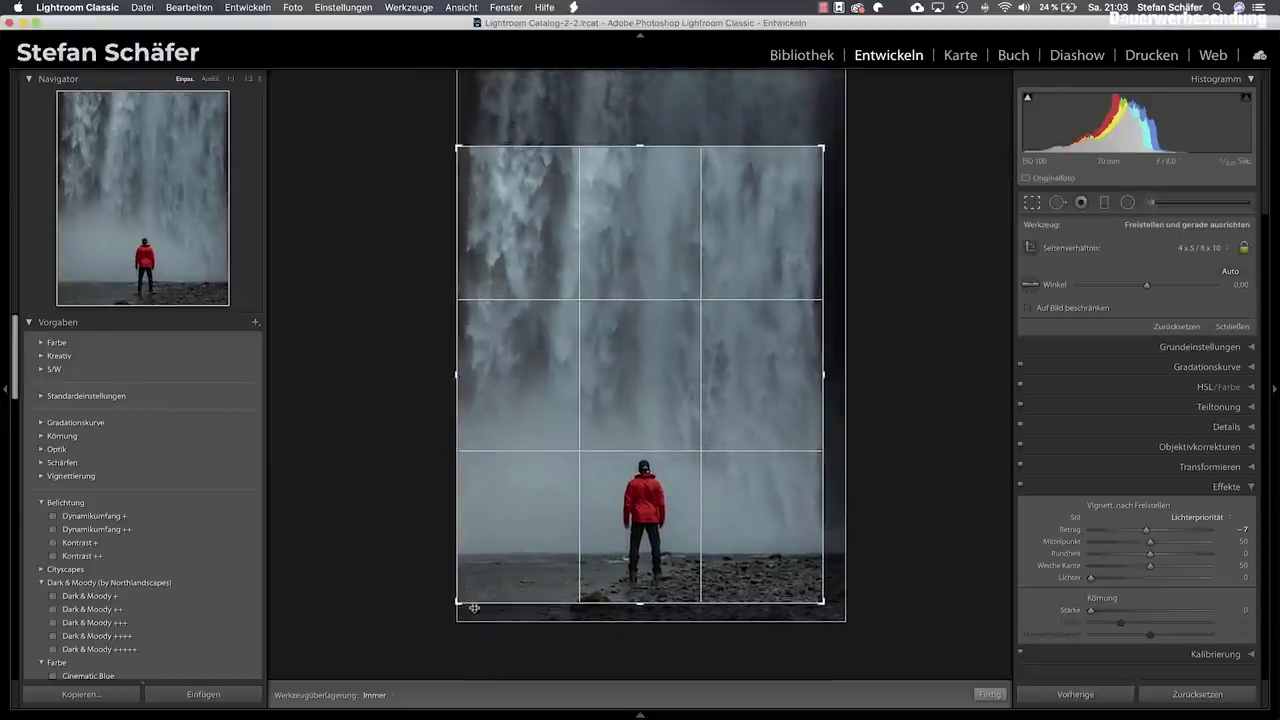
{"action": "left_click_drag", "start_coordinate": [458, 145], "coordinate": [464, 152]}
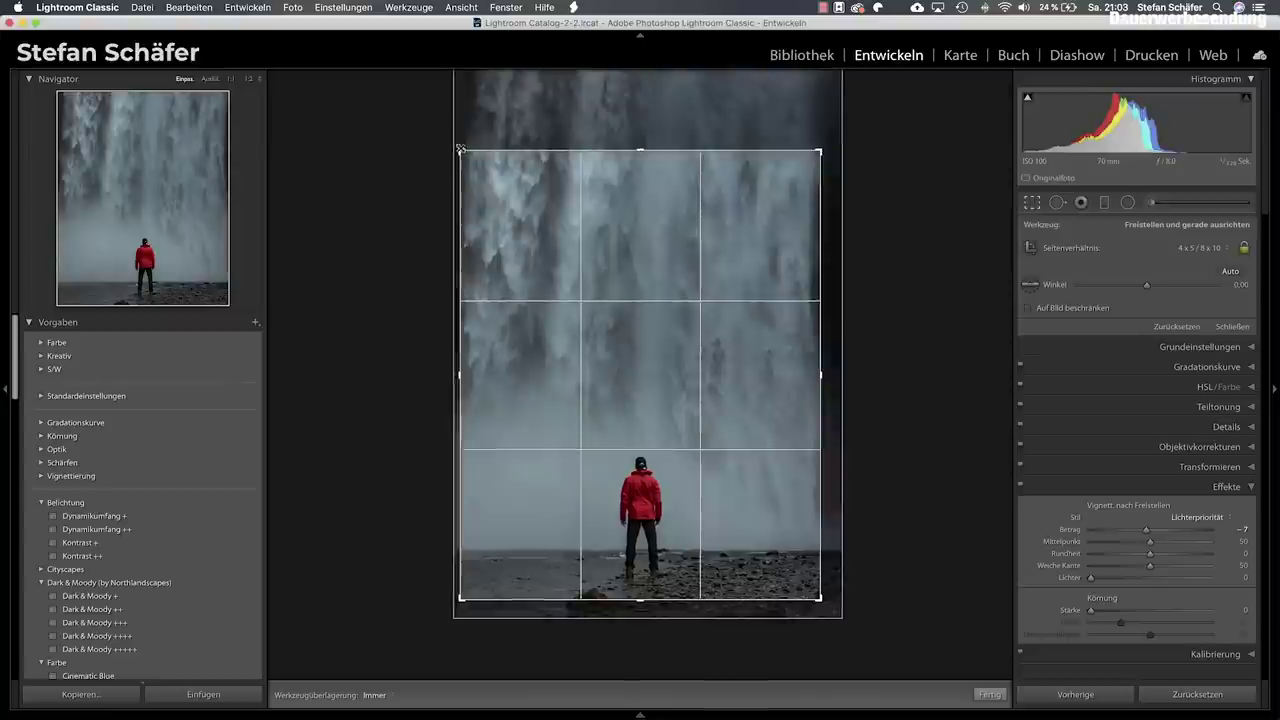
{"action": "left_click_drag", "start_coordinate": [820, 157], "coordinate": [815, 156]}
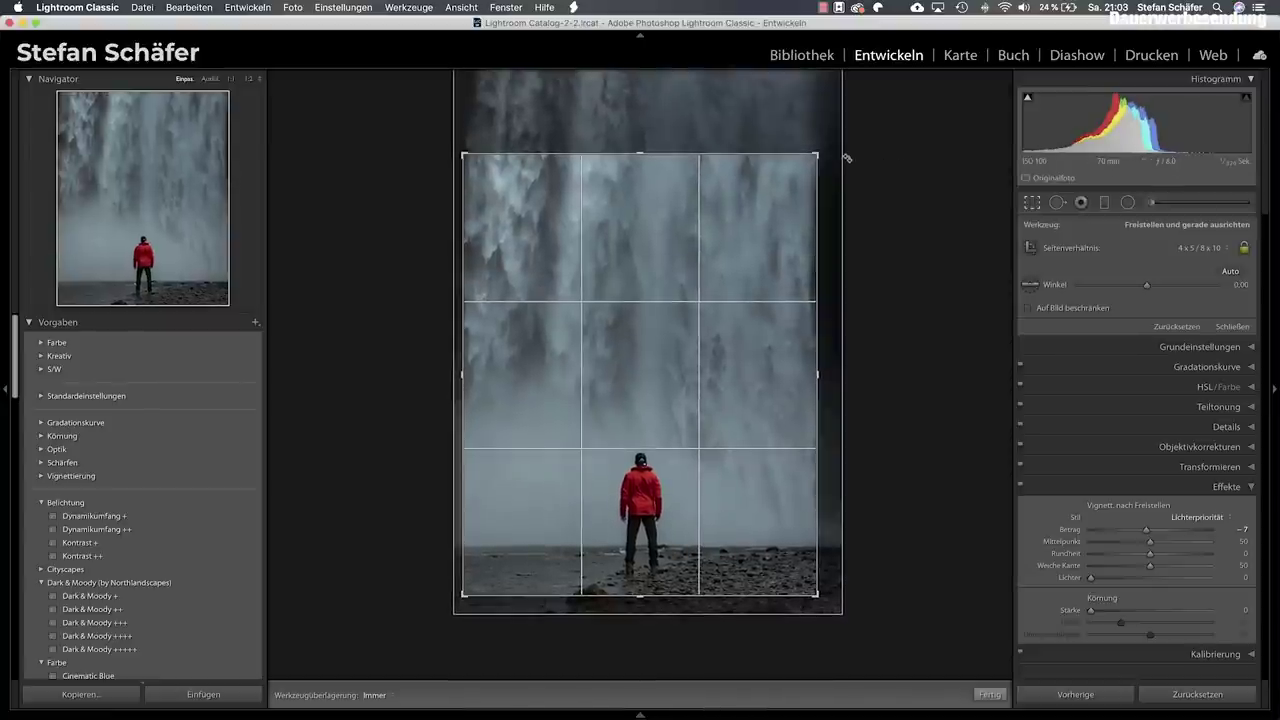
Check the crop in lights-out mode, enlarge it slightly, and apply it
{"action": "key", "text": "l"}
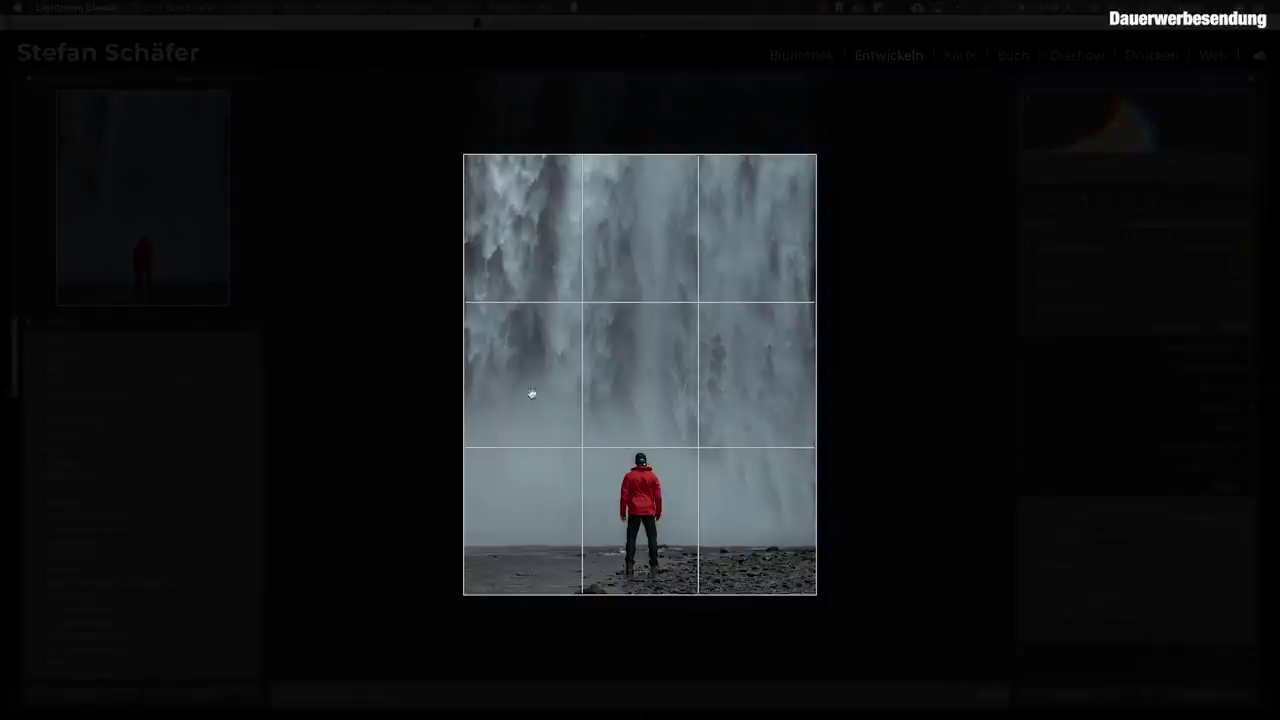
{"action": "key", "text": "l"}
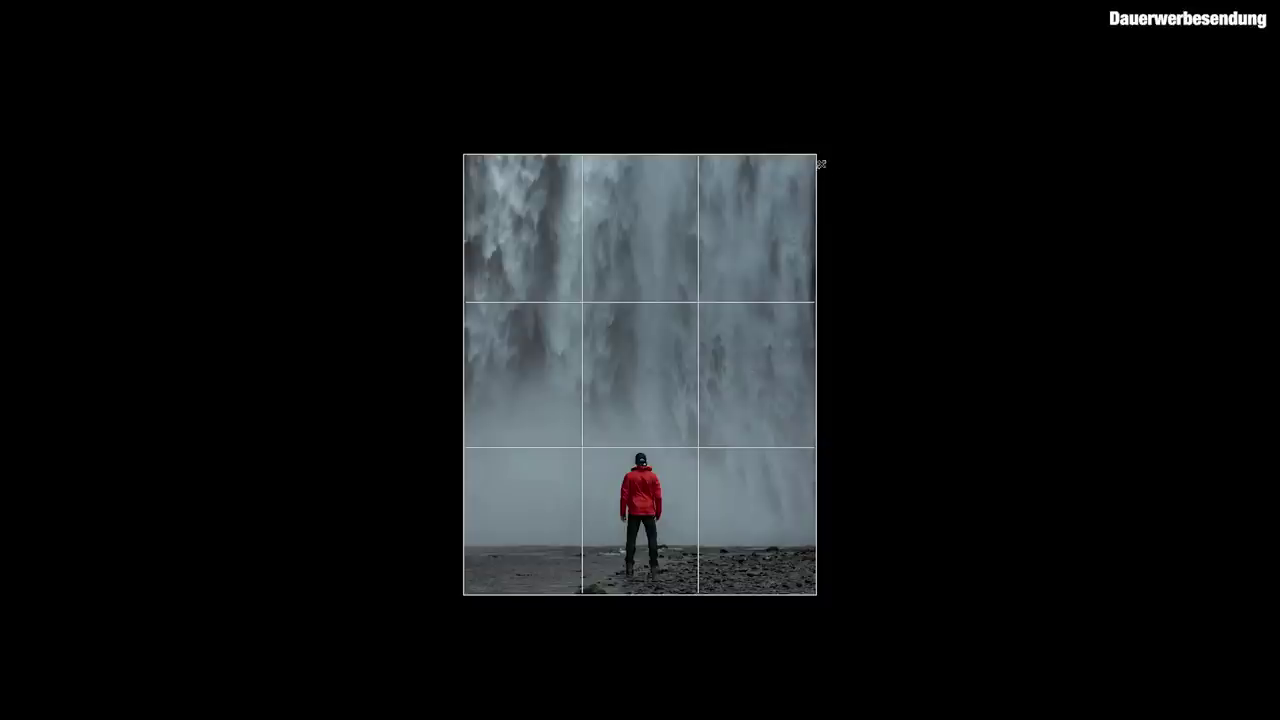
{"action": "left_click_drag", "start_coordinate": [819, 160], "coordinate": [821, 157]}
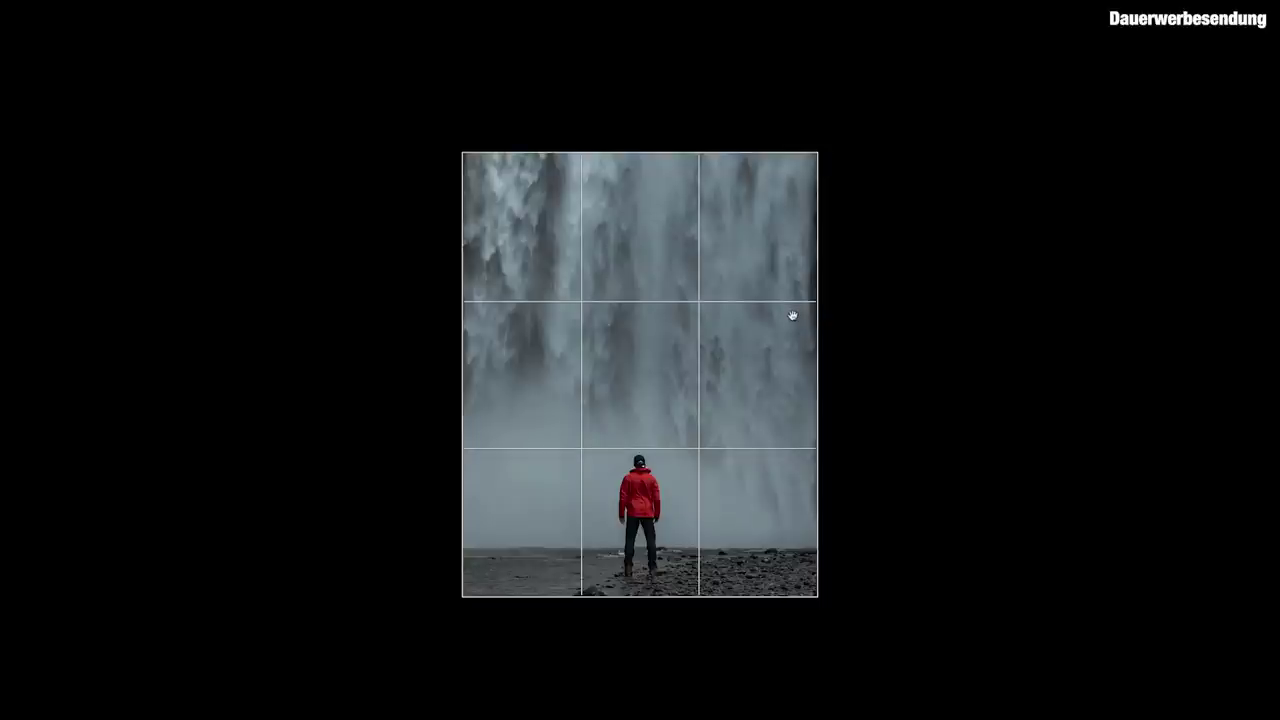
{"action": "key", "text": "l"}
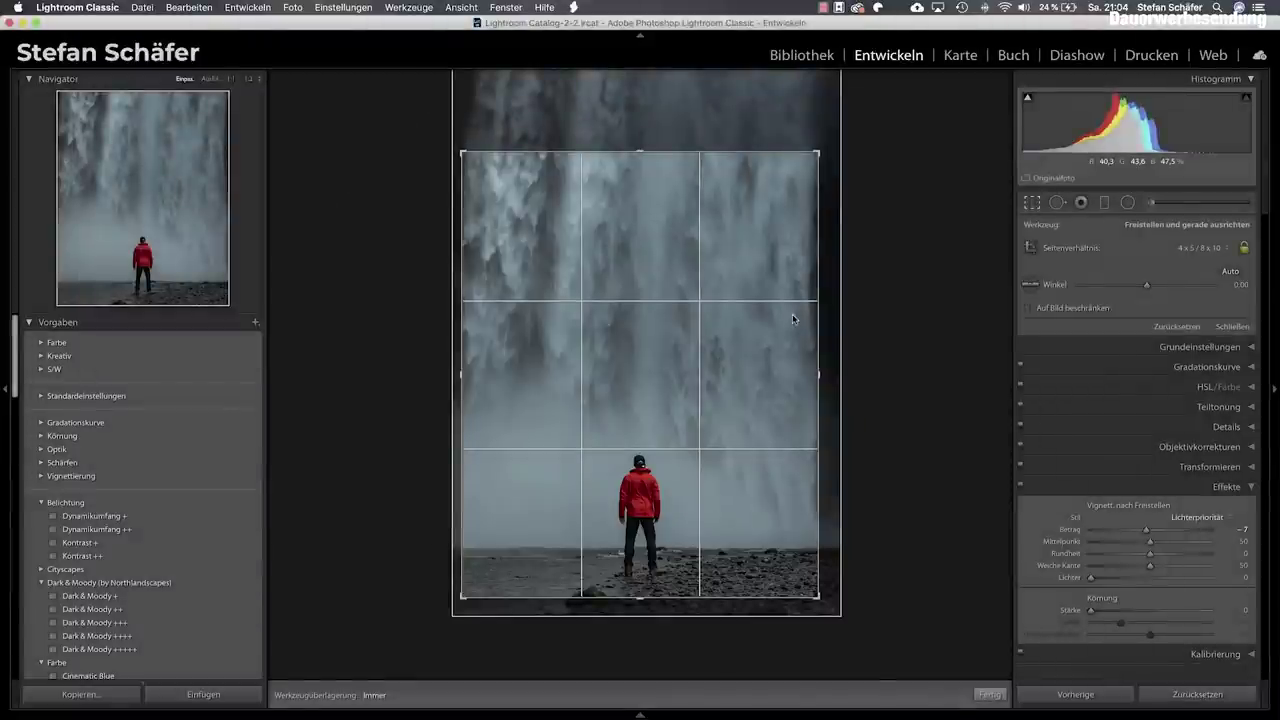
{"action": "key", "text": "d"}
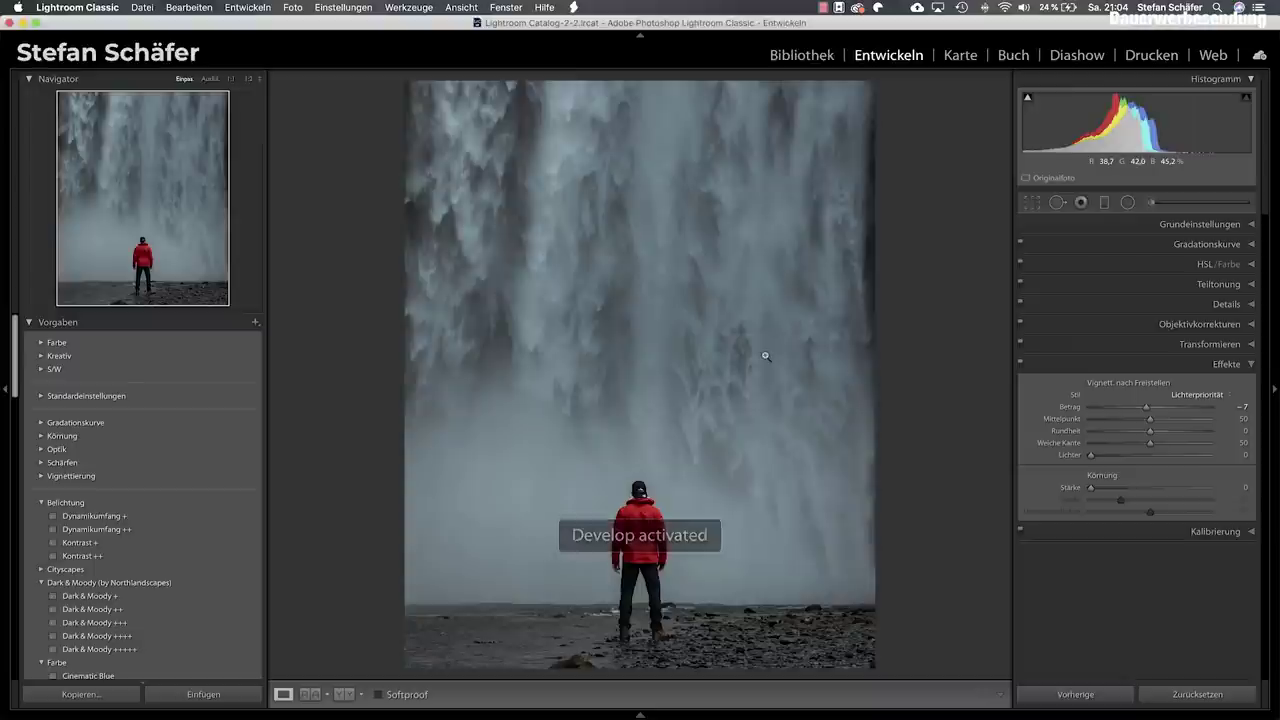
Set HSL blue saturation +29, blue luminance +19, red hue +12, and cool temperature to 5,410
{"action": "left_click", "coordinate": [1205, 265]}
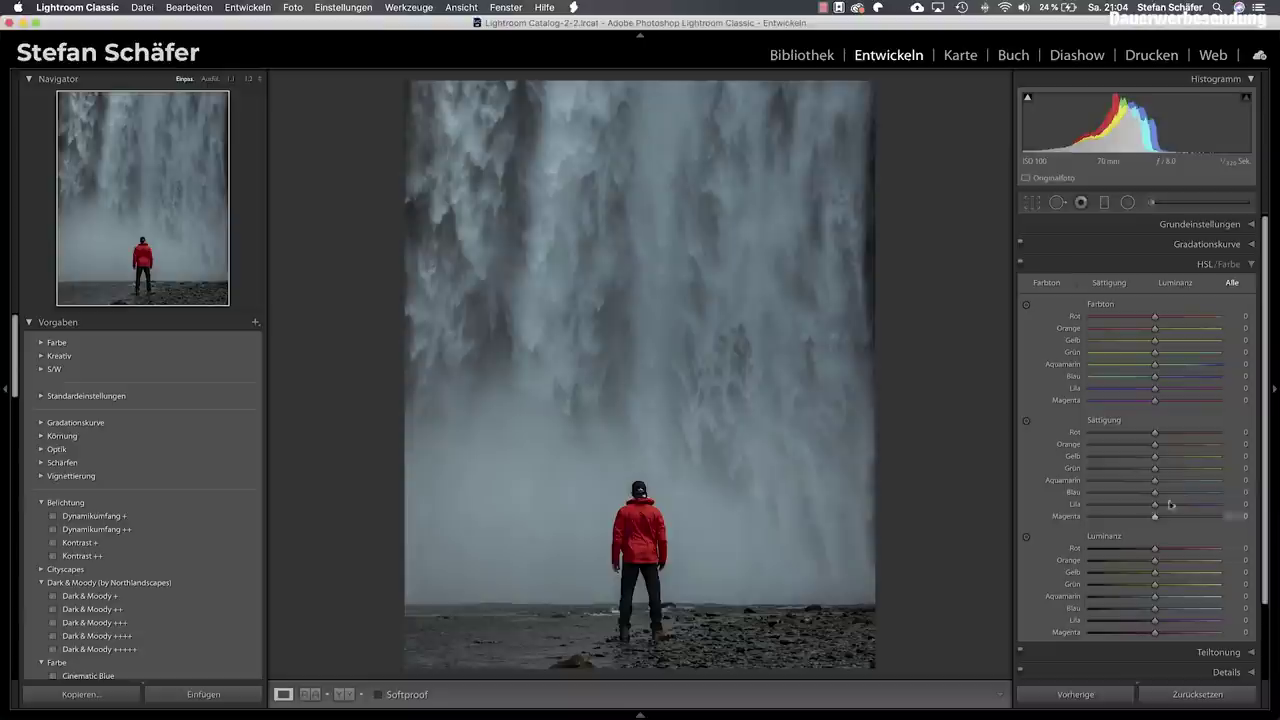
{"action": "mouse_move", "coordinate": [1156, 494]}
{"action": "left_mouse_down"}
{"action": "mouse_move", "coordinate": [1193, 494]}
{"action": "mouse_move", "coordinate": [1172, 494]}
{"action": "left_mouse_up"}
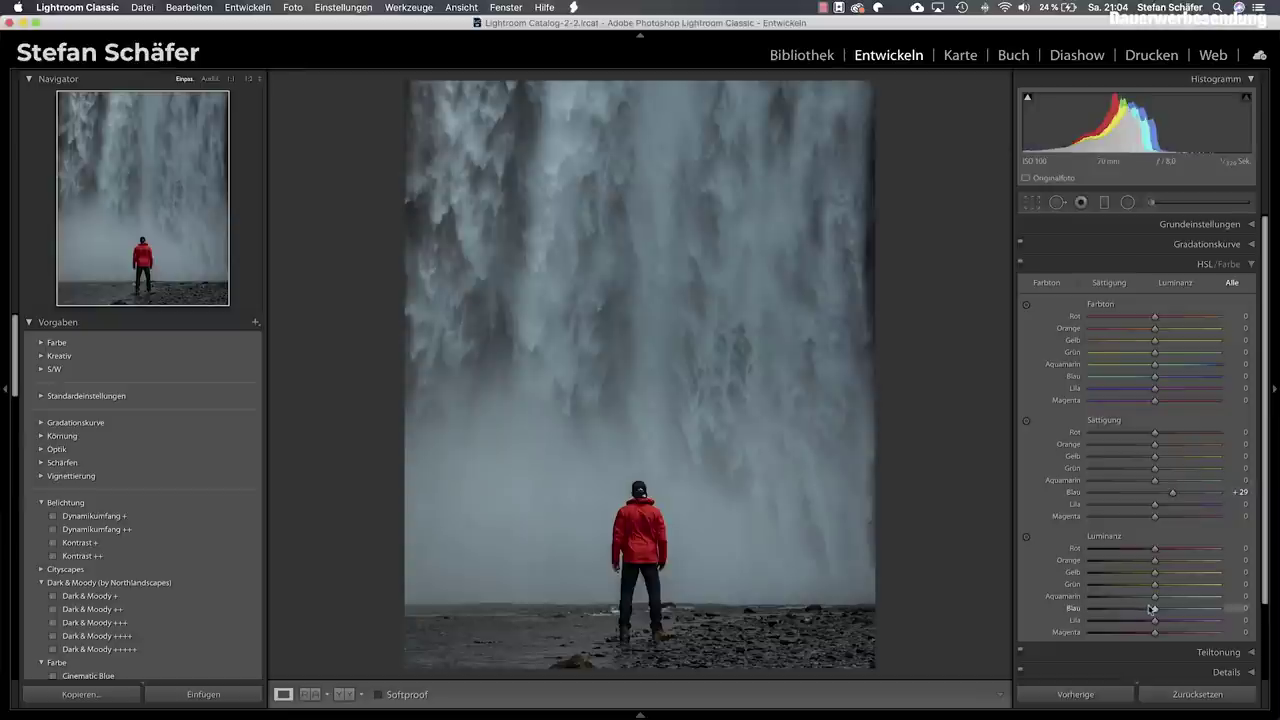
{"action": "left_click_drag", "start_coordinate": [1153, 608], "coordinate": [1165, 608]}
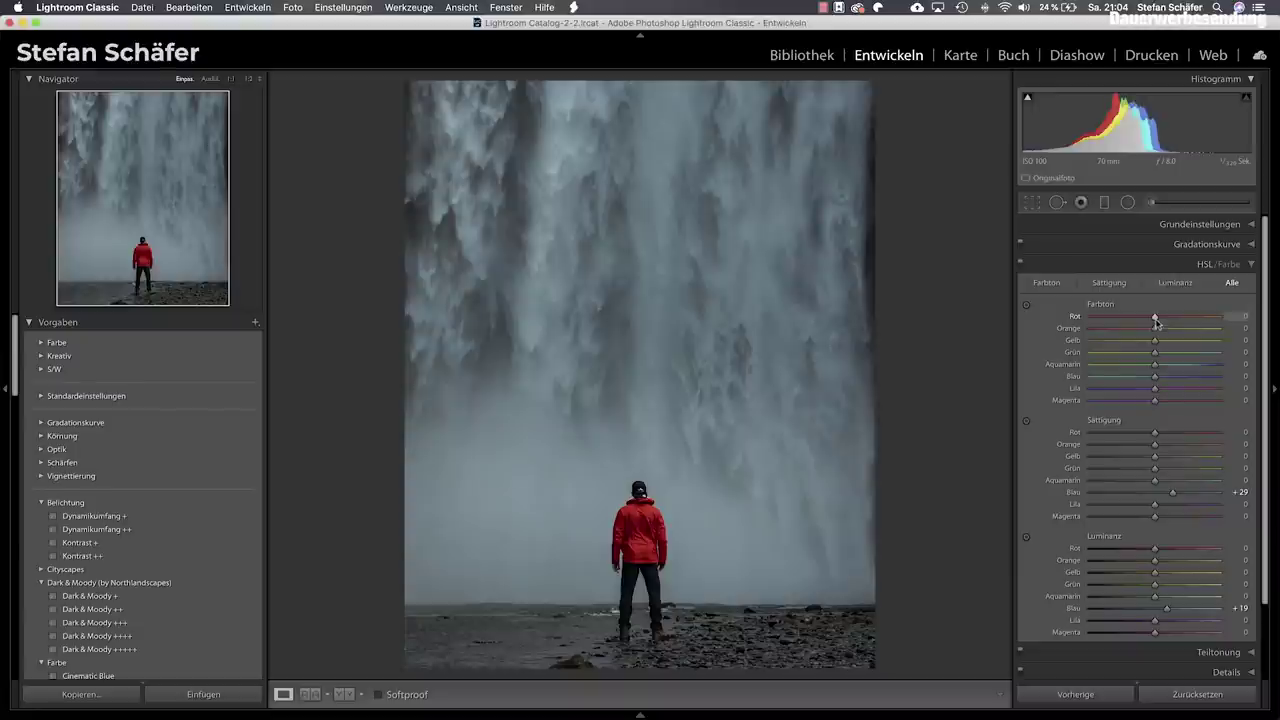
{"action": "left_click_drag", "start_coordinate": [1155, 320], "coordinate": [1159, 321]}
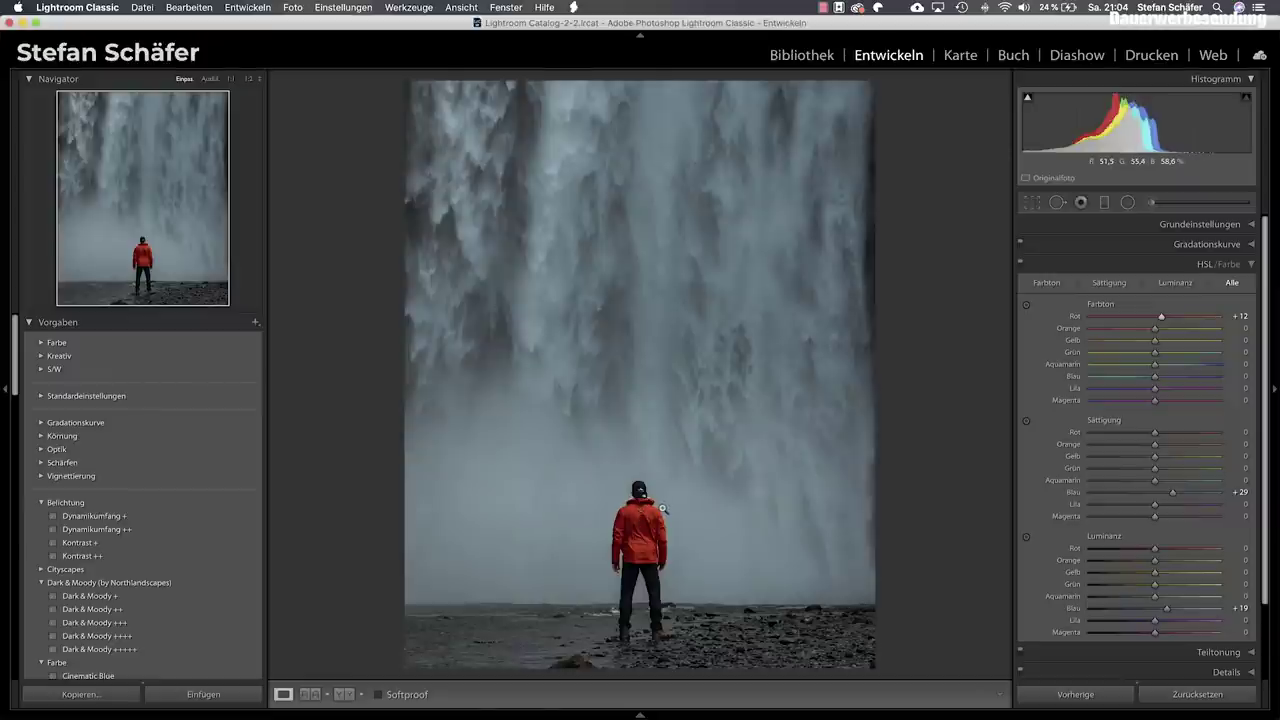
{"action": "left_click", "coordinate": [1178, 225]}
{"action": "left_click_drag", "start_coordinate": [1134, 311], "coordinate": [1132, 313]}
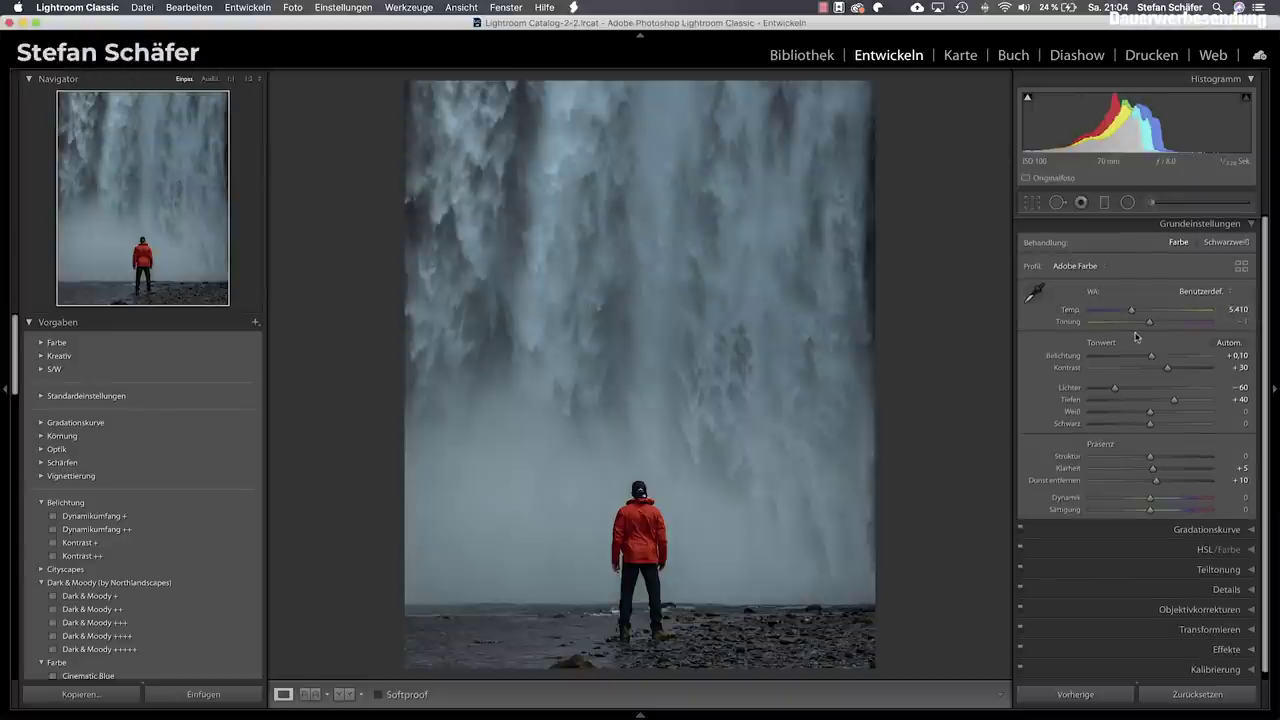
Preview the original, restore all edits, lower Sättigung to −10, and show the Gradationskurve panel
{"action": "left_click", "coordinate": [1175, 694]}
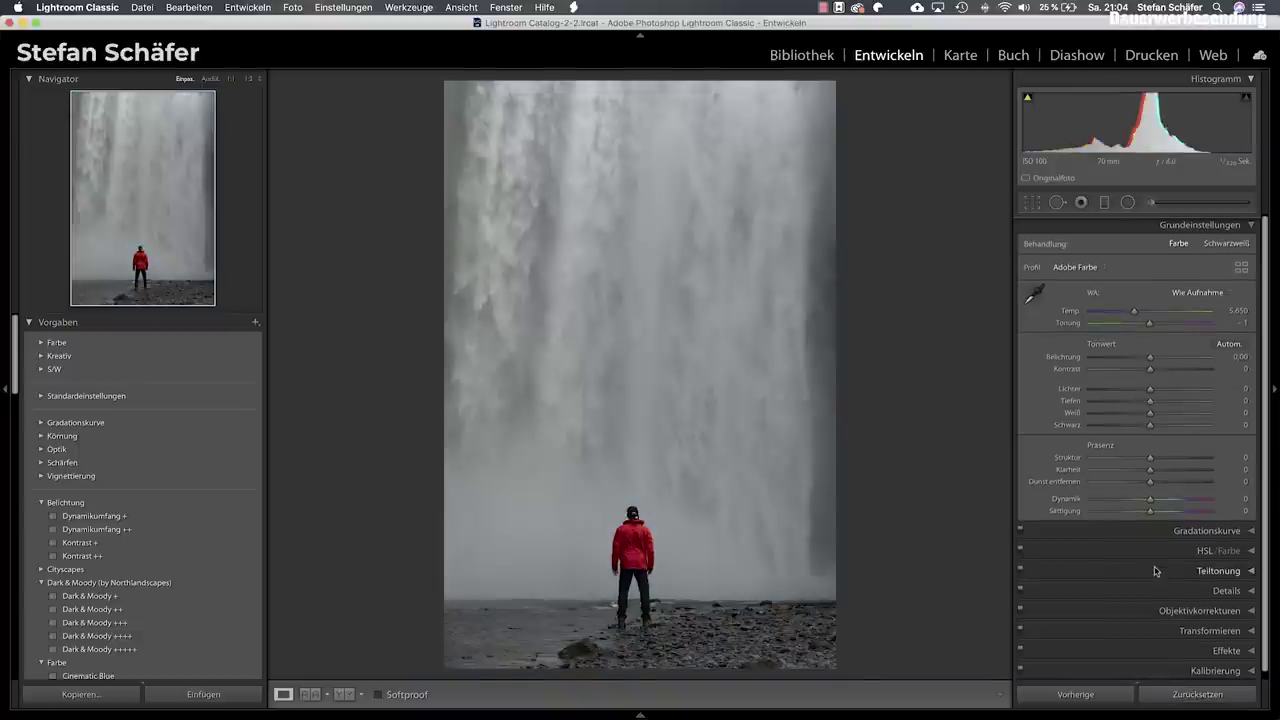
{"action": "key", "text": "super+z"}
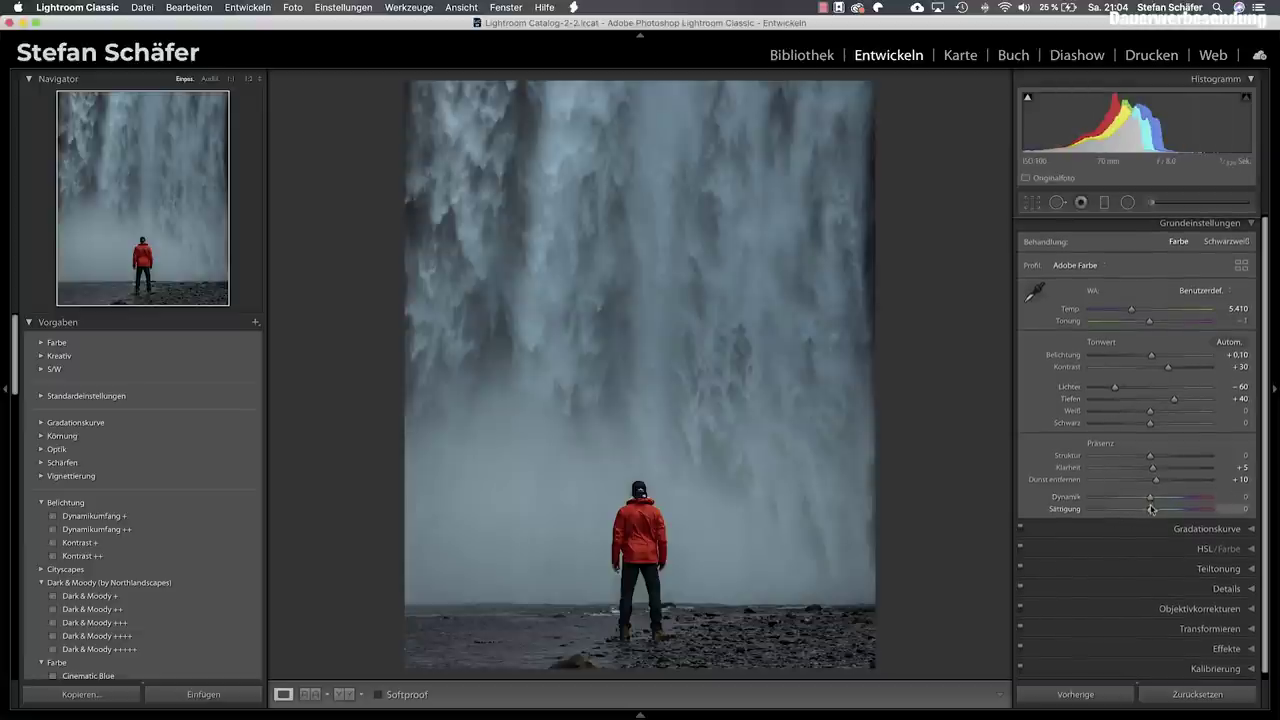
{"action": "left_click_drag", "start_coordinate": [1150, 511], "coordinate": [1146, 512]}
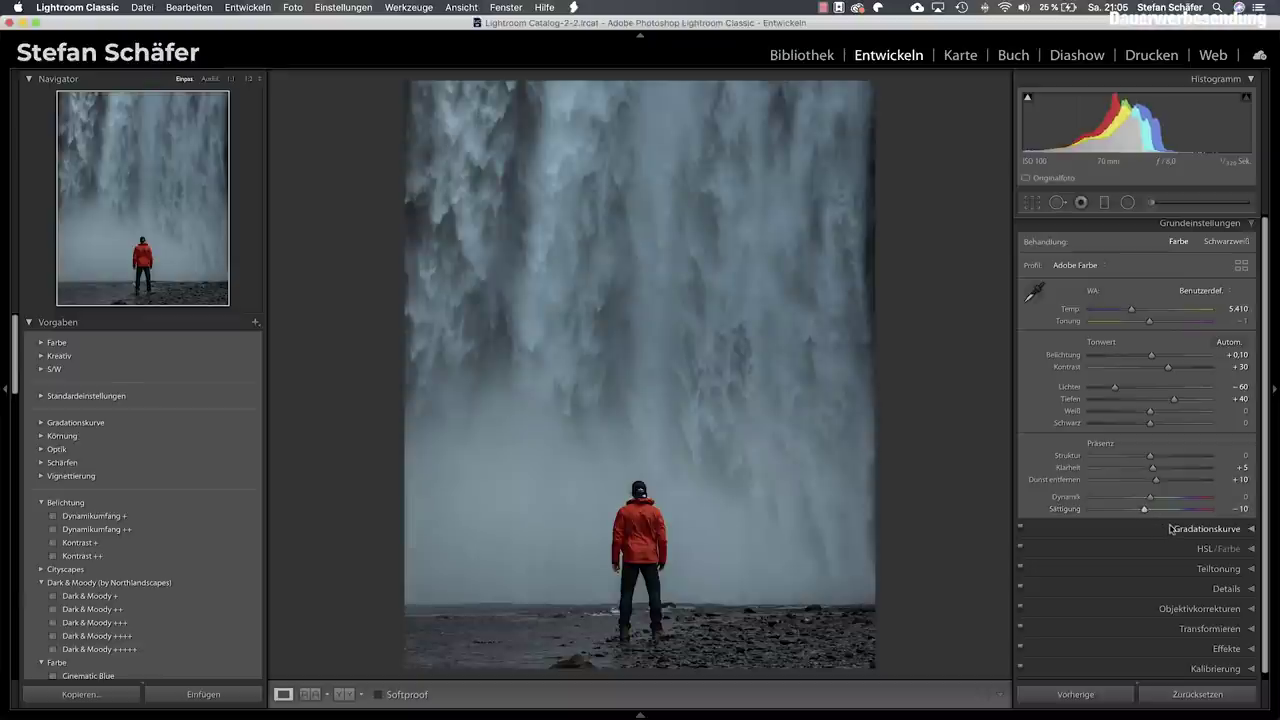
{"action": "left_click", "coordinate": [1170, 528]}
Build an S-shaped contrast tone curve with lifted, faded blacks, then raise Belichtung to +0.35
{"action": "left_click_drag", "start_coordinate": [1103, 386], "coordinate": [1104, 390]}
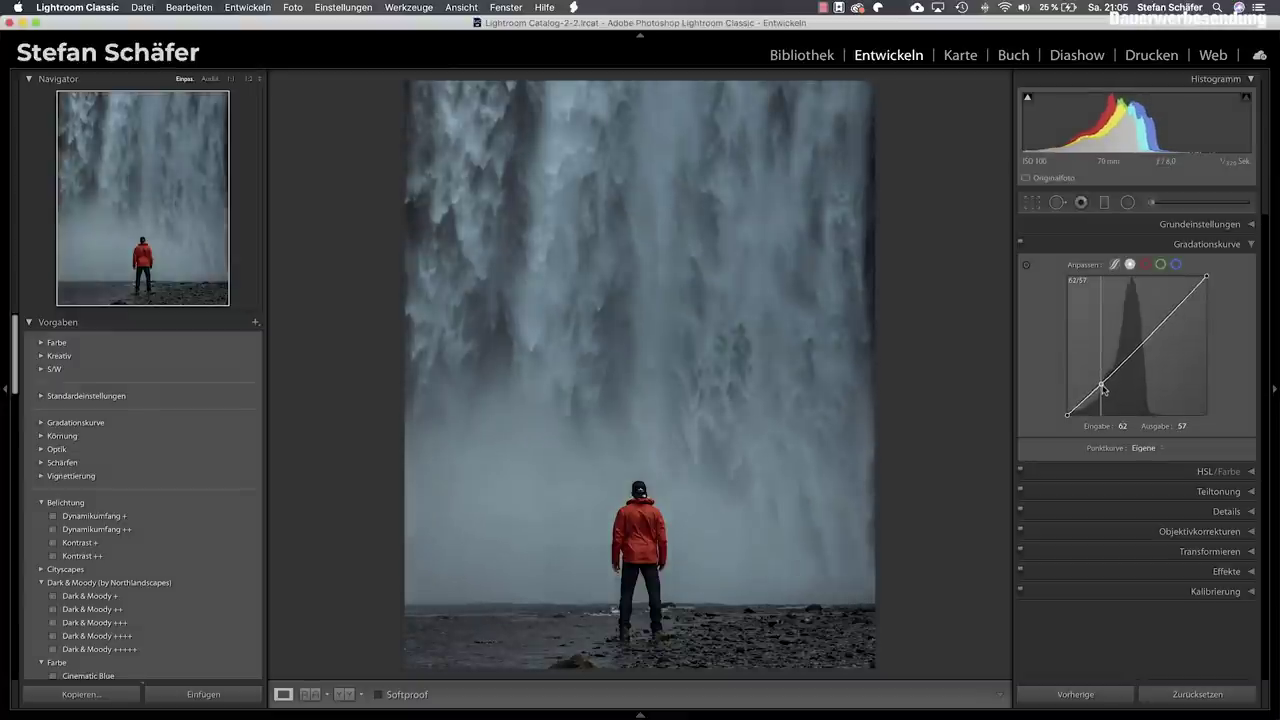
{"action": "left_click_drag", "start_coordinate": [1173, 319], "coordinate": [1173, 311]}
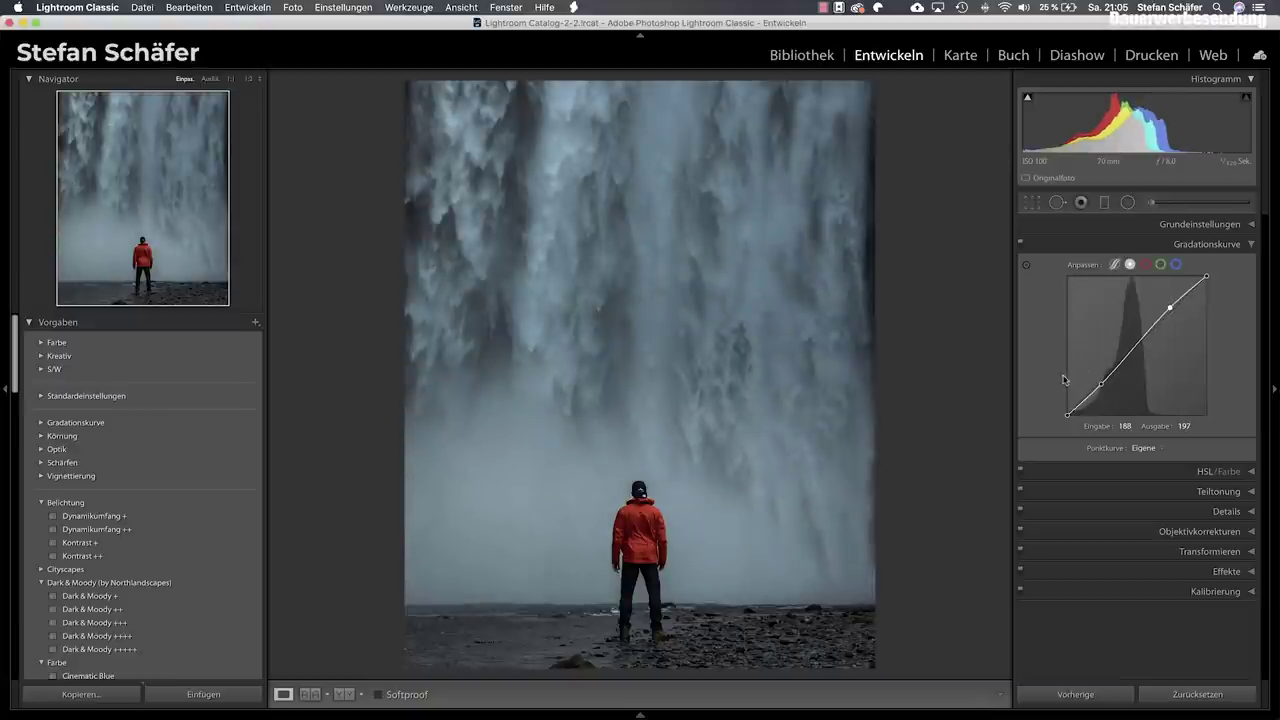
{"action": "left_click_drag", "start_coordinate": [1104, 383], "coordinate": [1103, 394]}
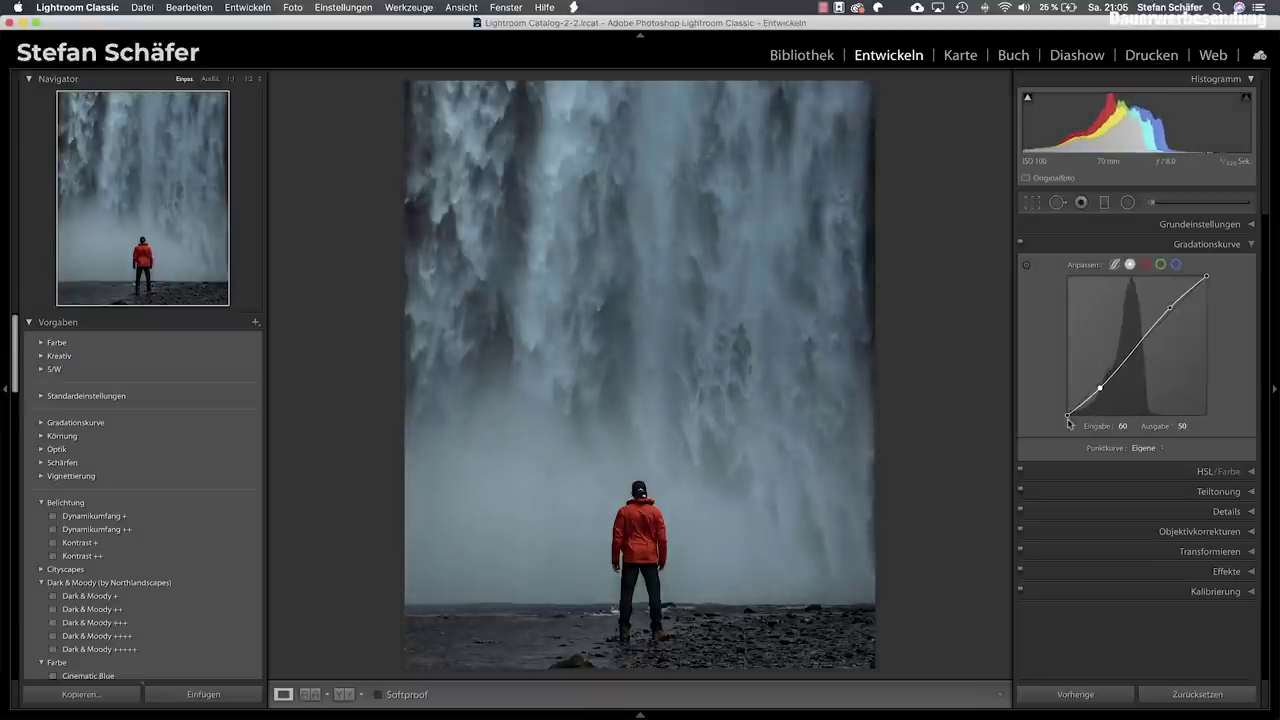
{"action": "left_click_drag", "start_coordinate": [1068, 421], "coordinate": [1066, 409]}
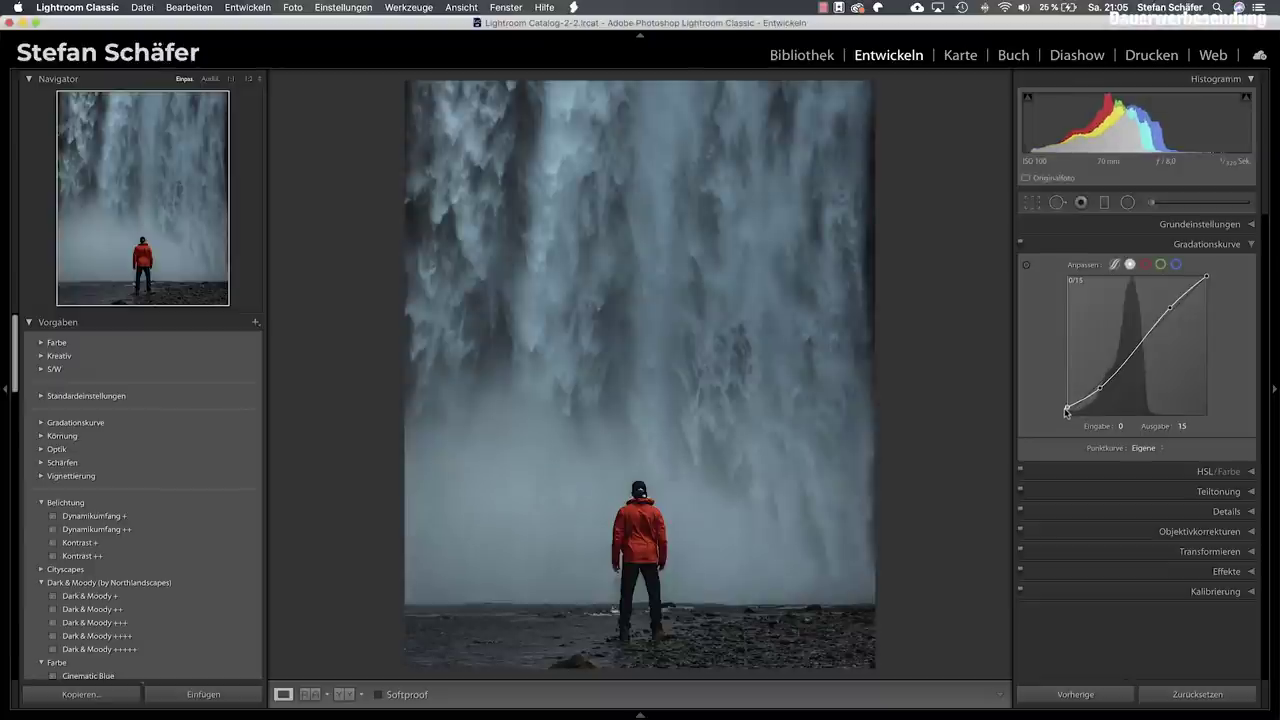
{"action": "left_click_drag", "start_coordinate": [1088, 402], "coordinate": [1087, 406]}
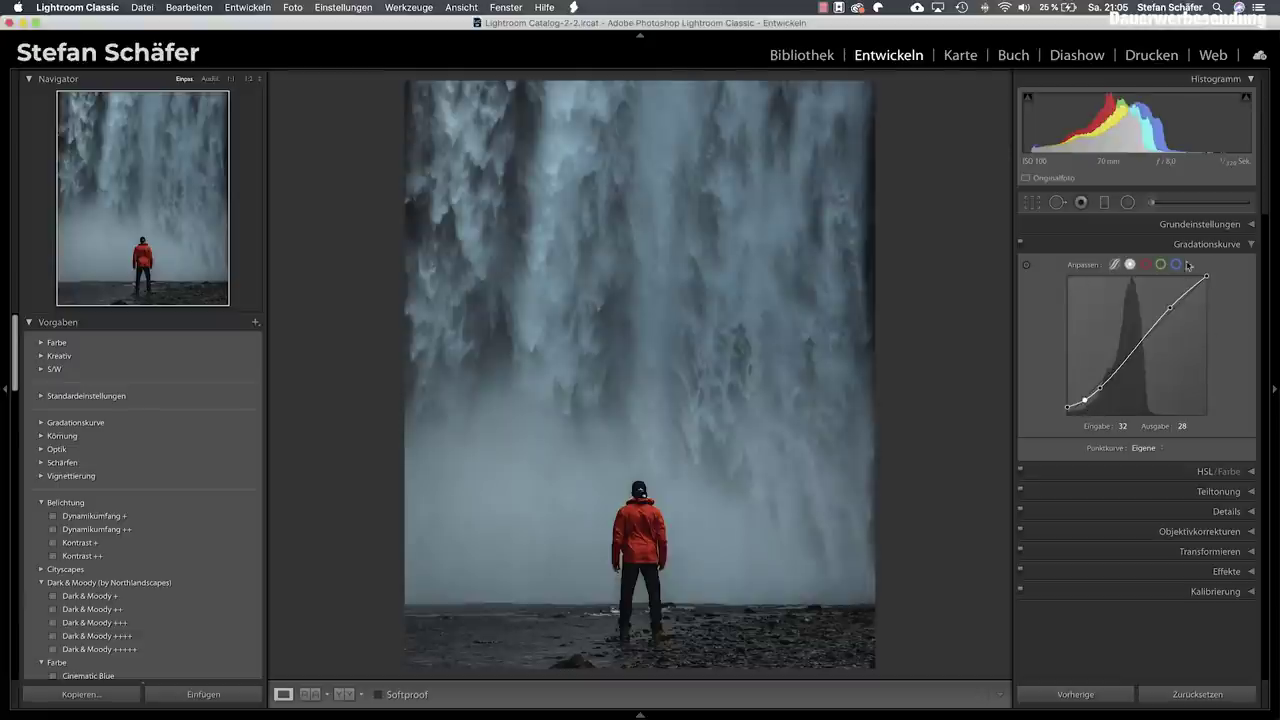
{"action": "left_click", "coordinate": [1192, 228]}
{"action": "left_click_drag", "start_coordinate": [1151, 356], "coordinate": [1157, 357]}
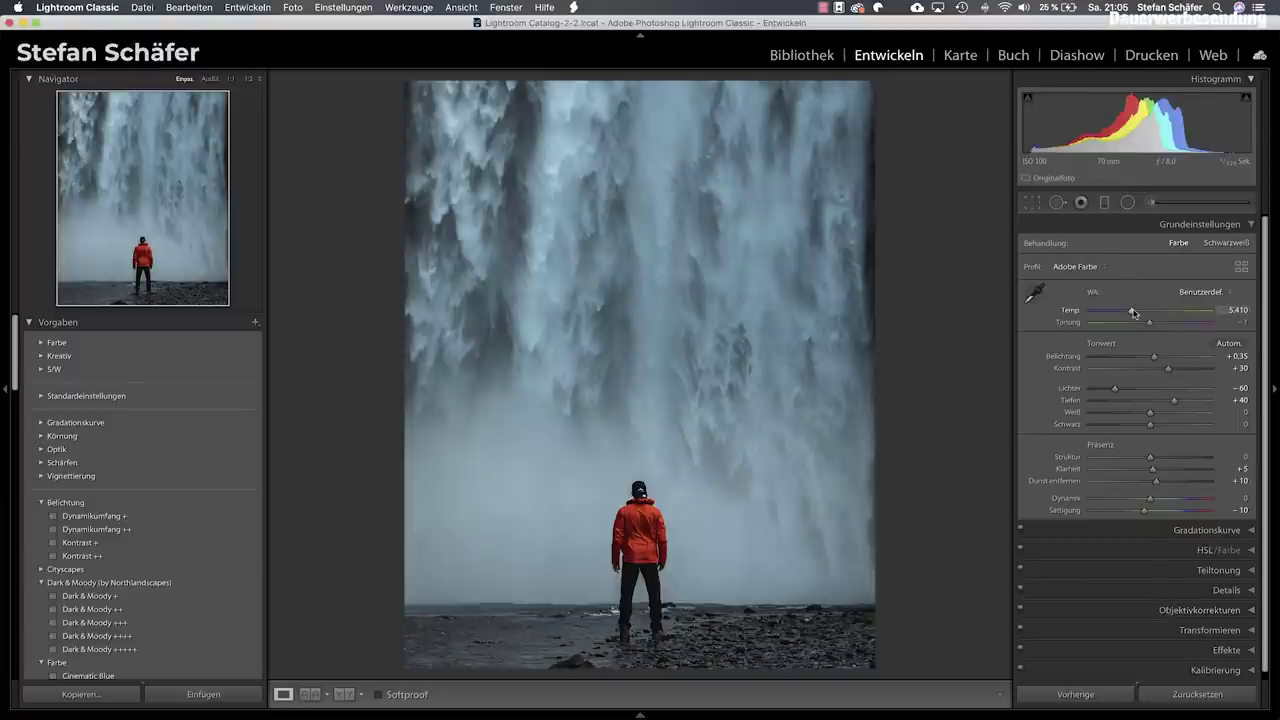
Nudge the Temp slider right to warm the white balance to about 5,537
{"action": "left_click_drag", "start_coordinate": [1134, 313], "coordinate": [1136, 314]}
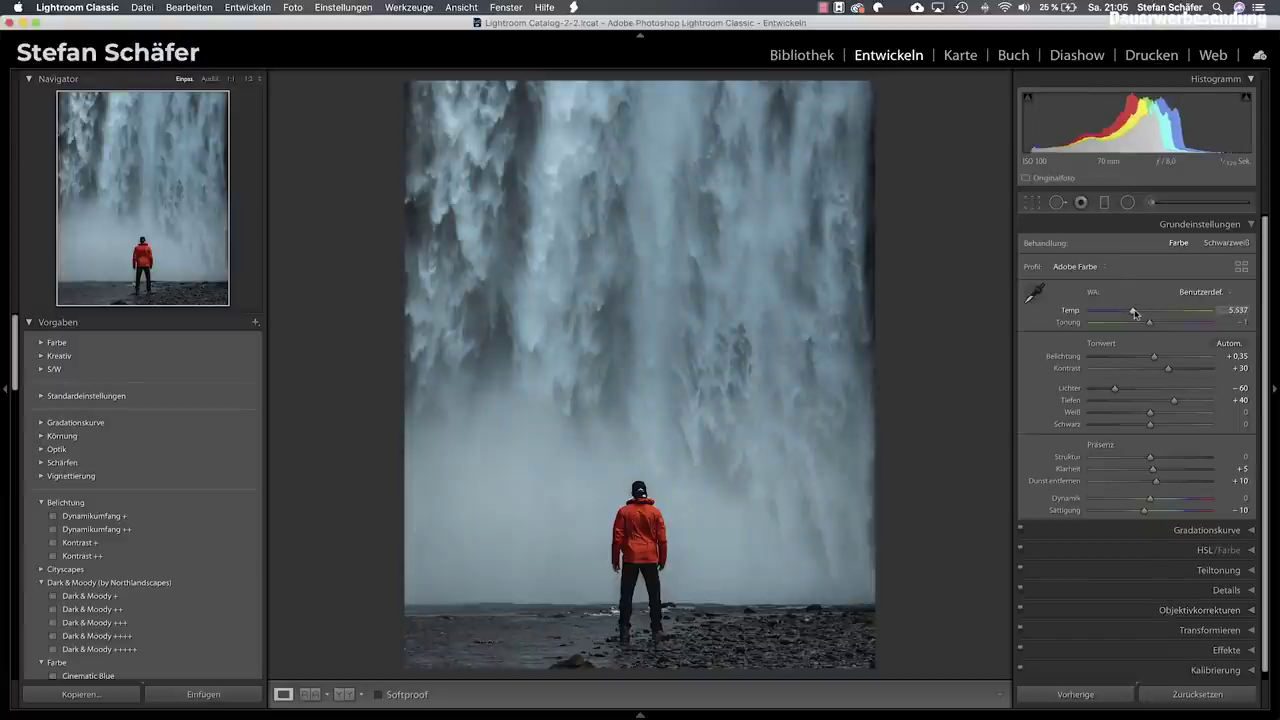